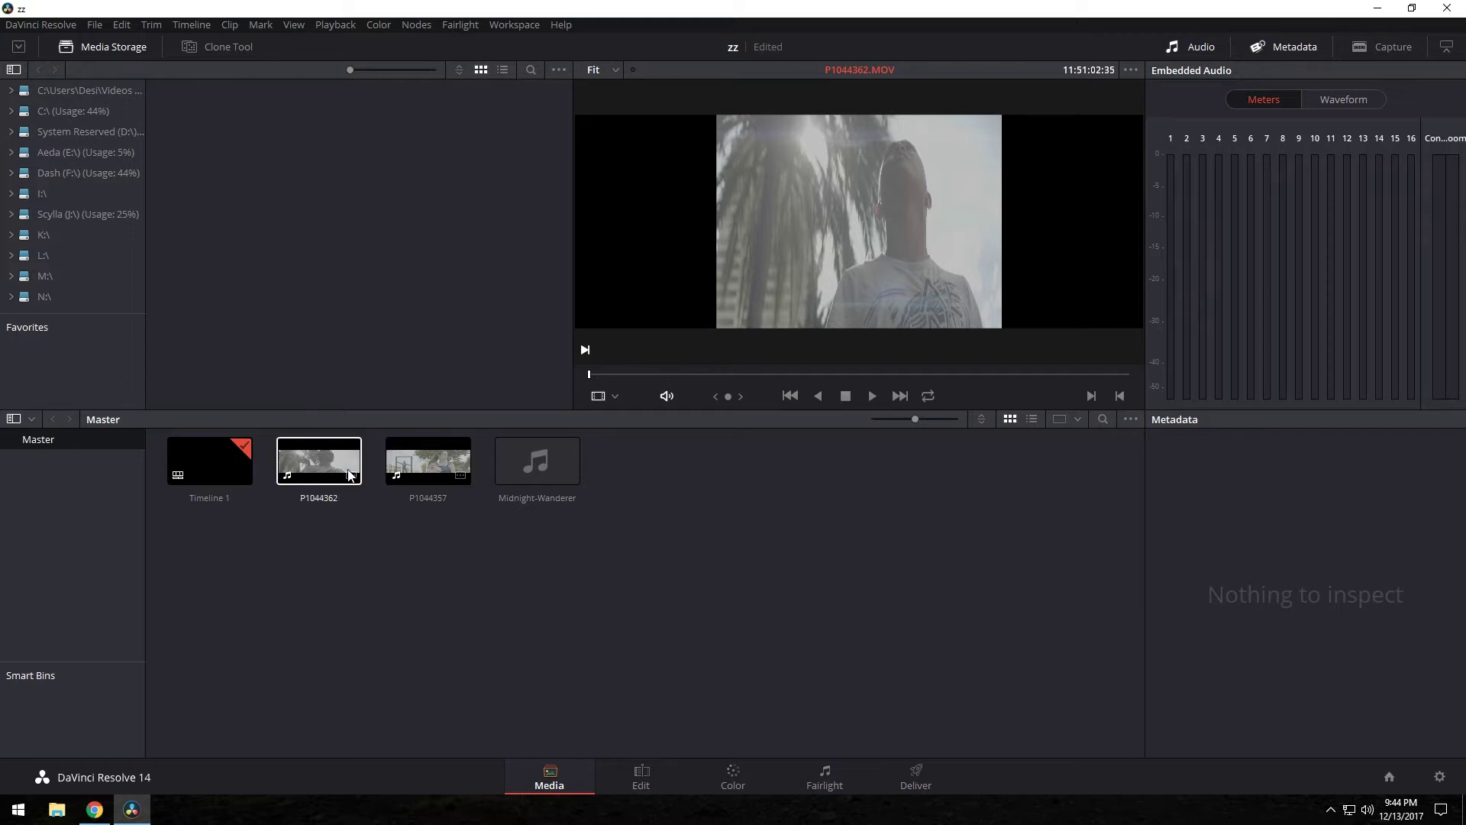
Step: Give clips P1044362 and P1044357 a 23.976 fps frame rate and CinemaScope pixel aspect in Clip Attributes
left_click(319, 461)
left_click(427, 462, "ctrl")
right_click(428, 464)
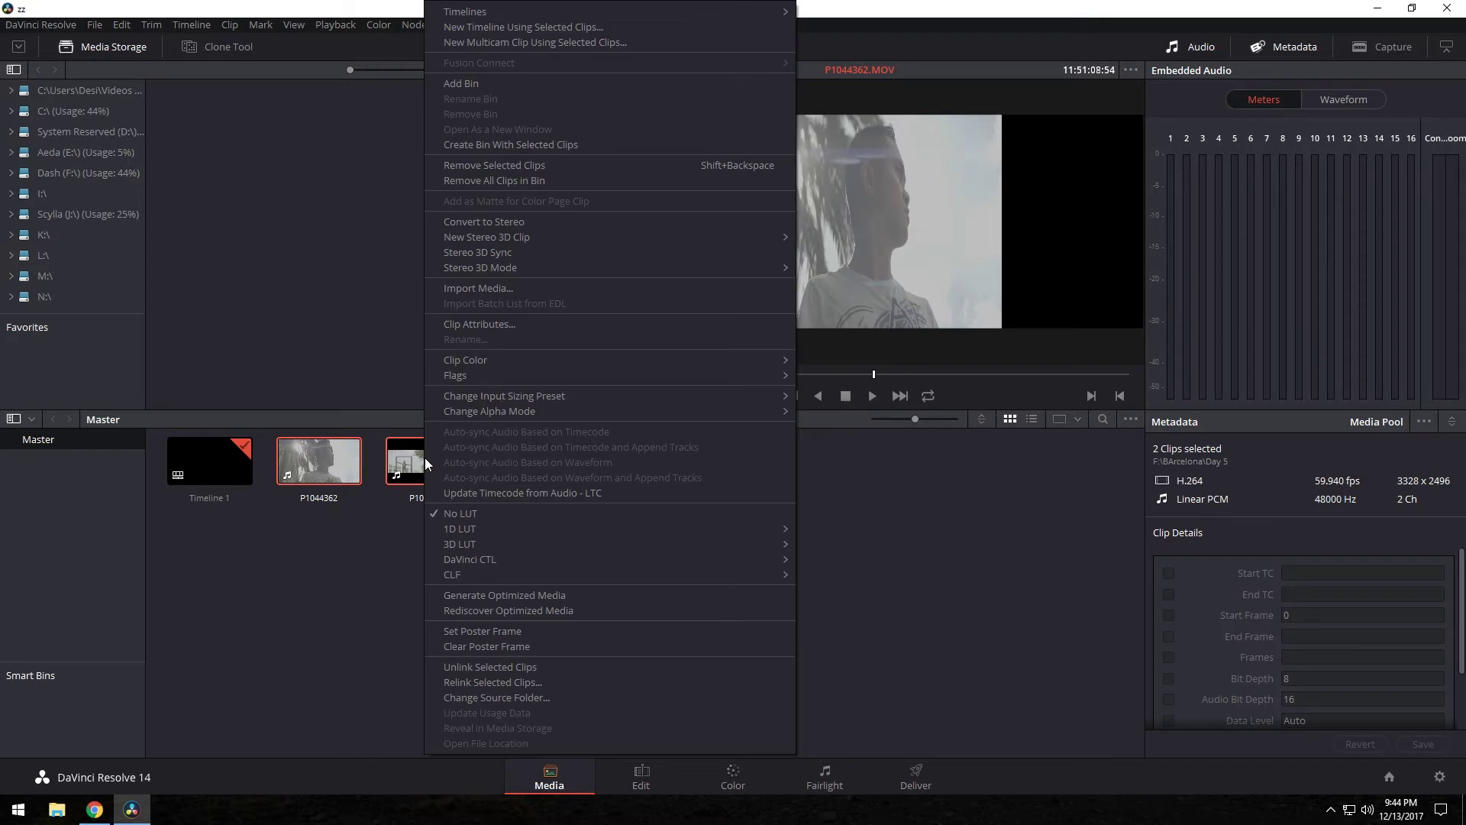
mouse_move(510, 402)
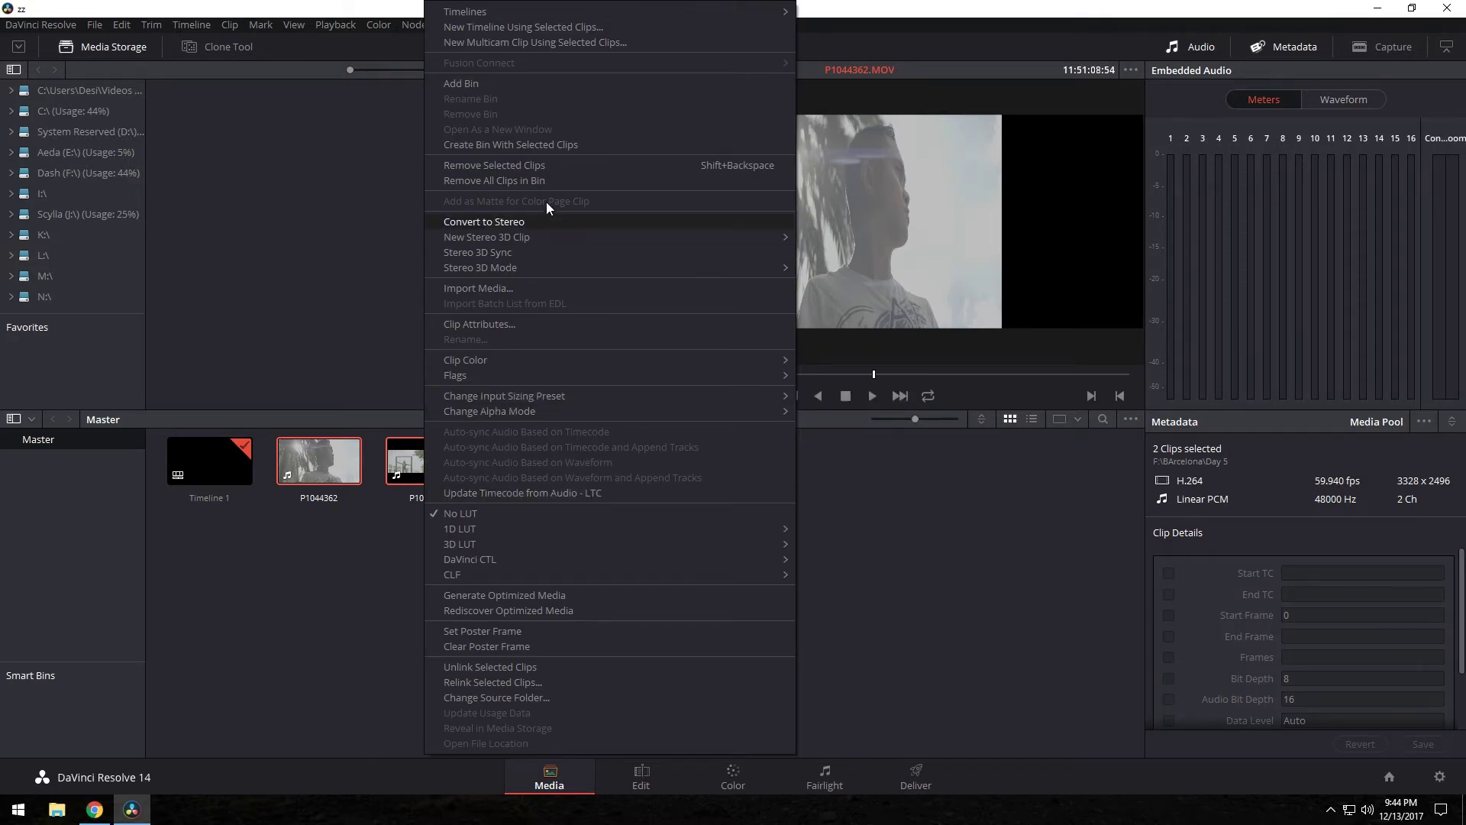
left_click(495, 325)
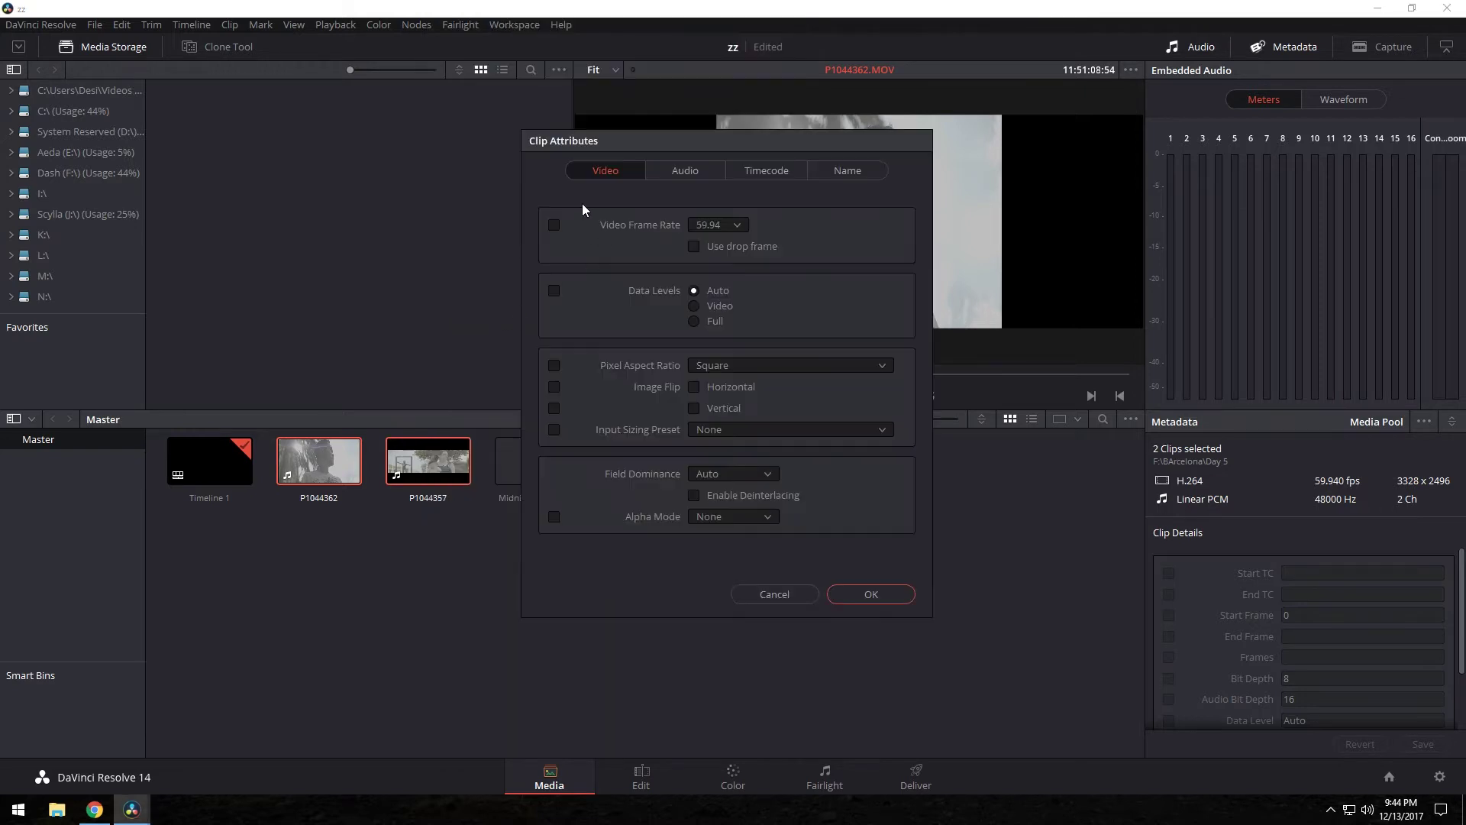
left_click(726, 227)
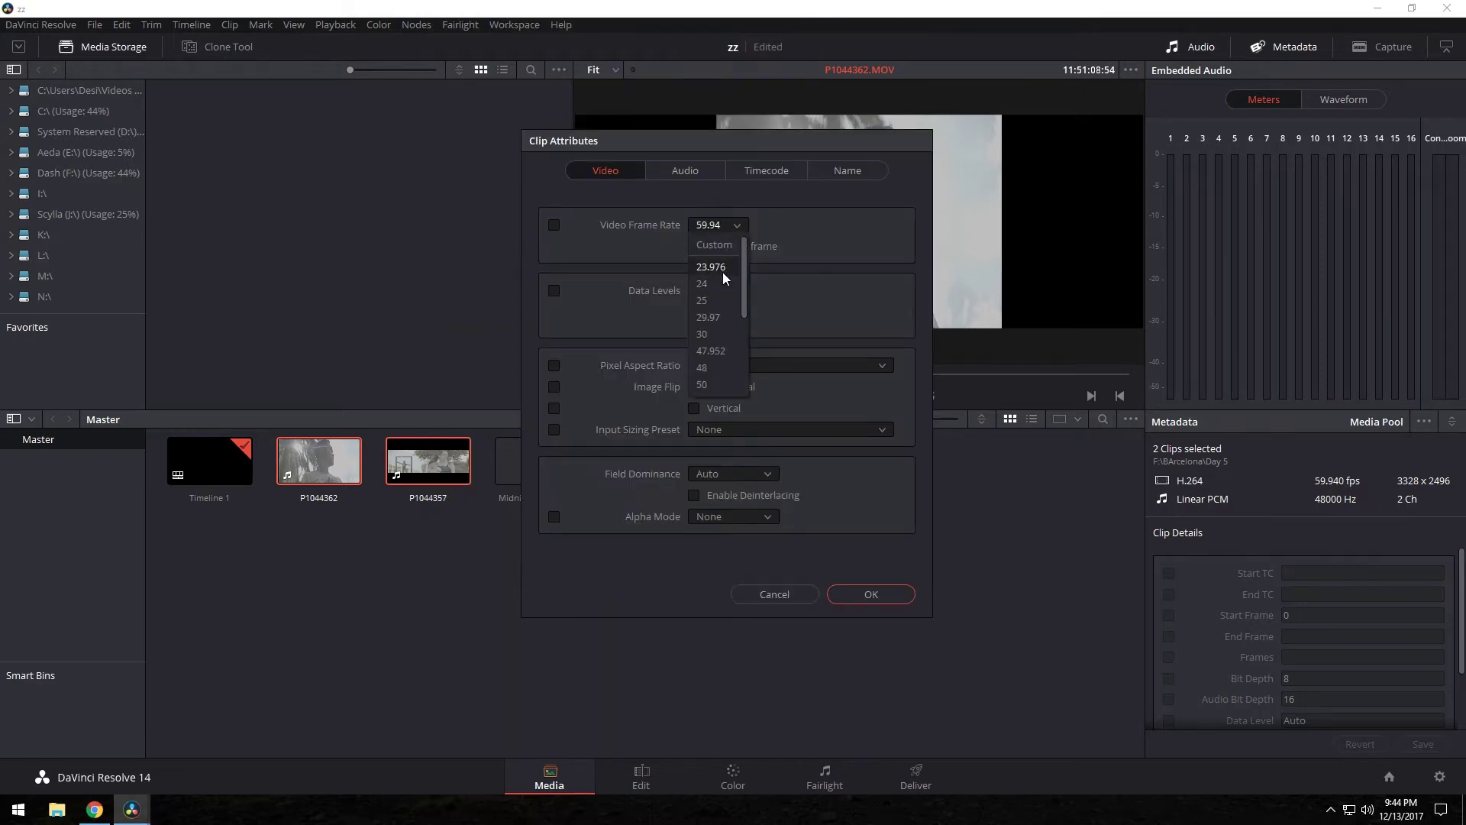
left_click(722, 272)
left_click(739, 343)
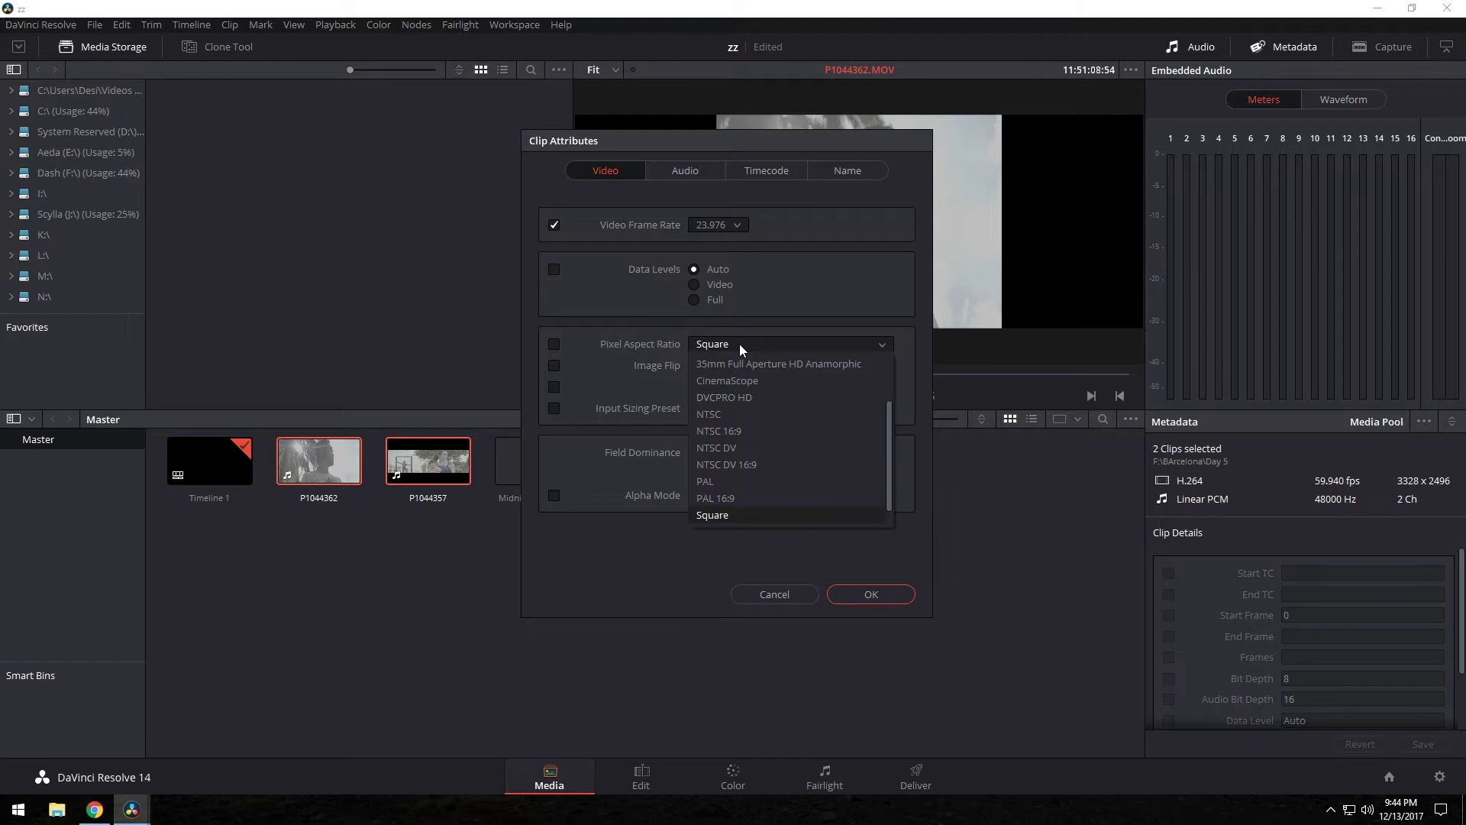
left_click(747, 379)
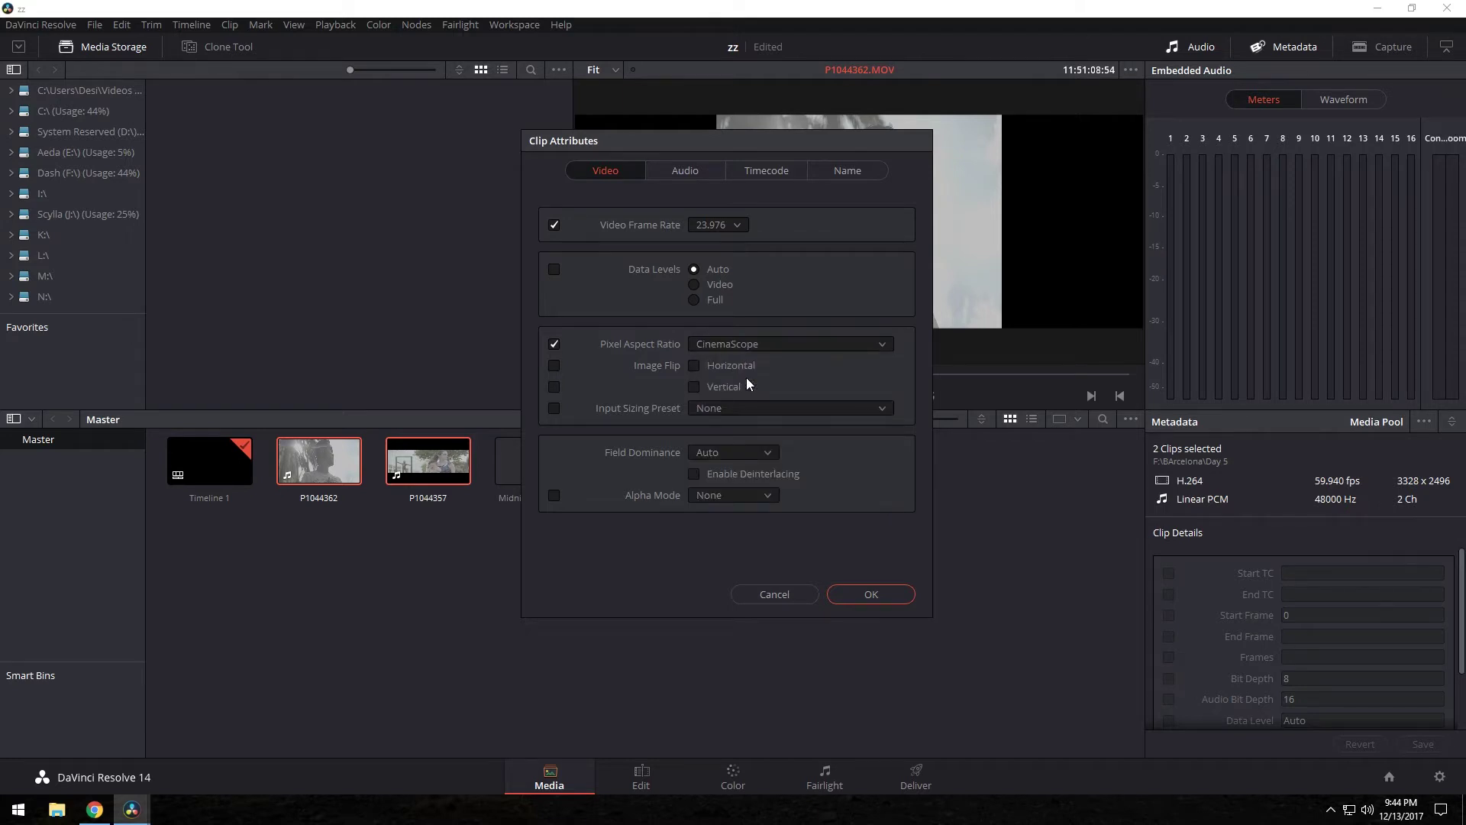
left_click(854, 590)
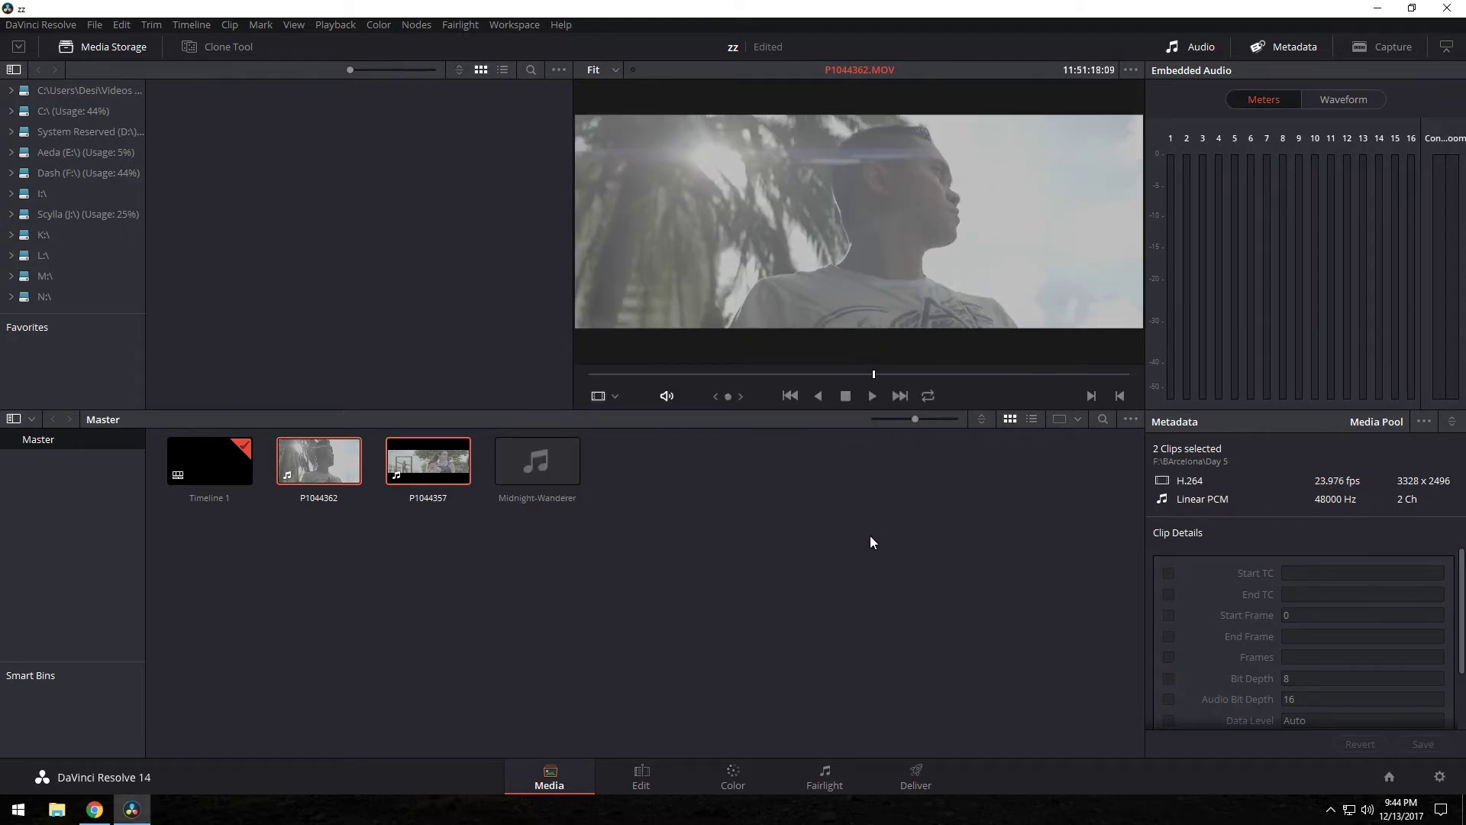
Step: Enter 1600 as the Master Settings timeline height, save, and select the Midnight-Wanderer clip
left_click(1440, 778)
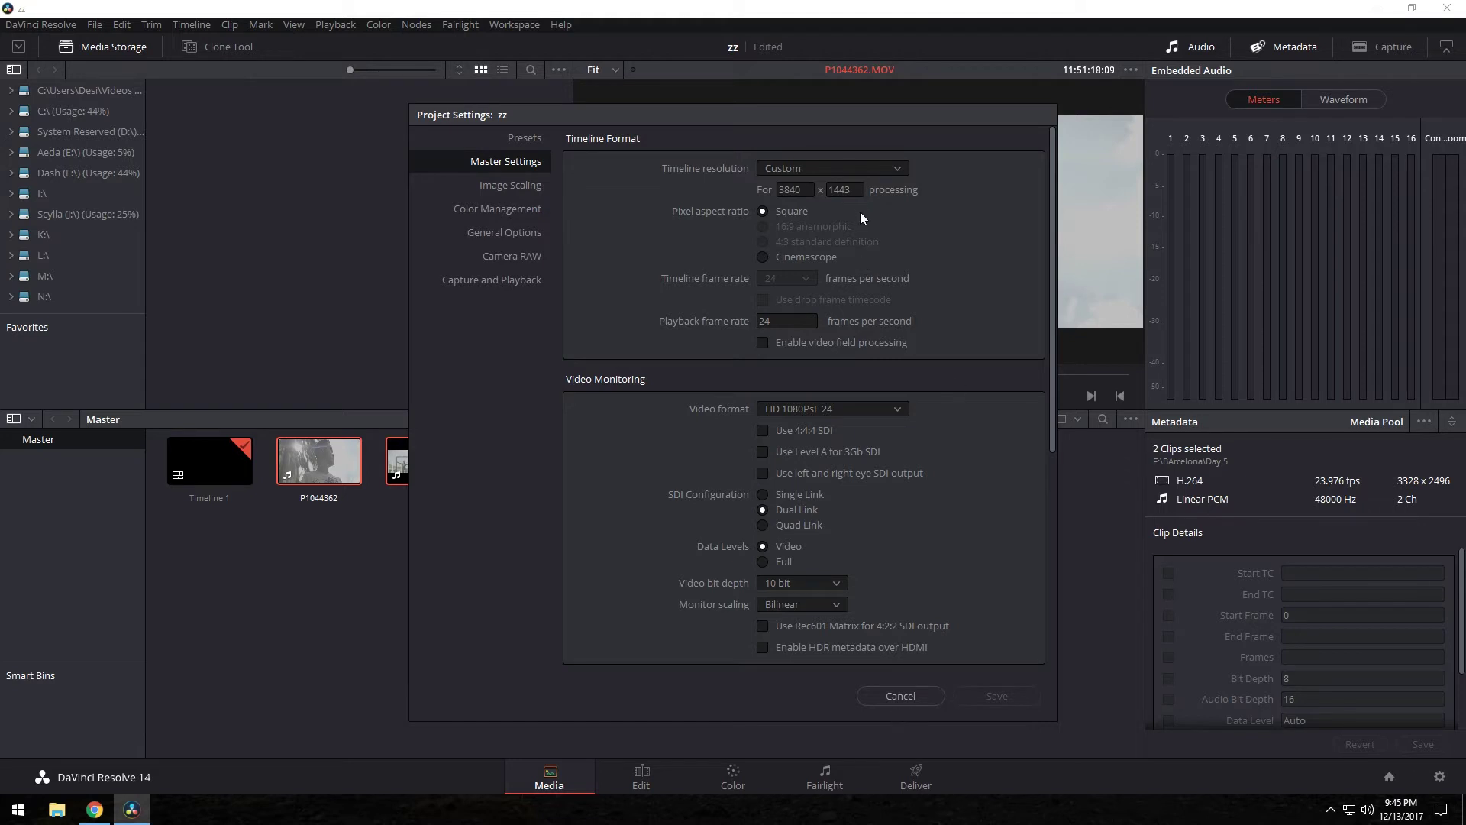
left_click(861, 189)
type("1600")
left_click(992, 693)
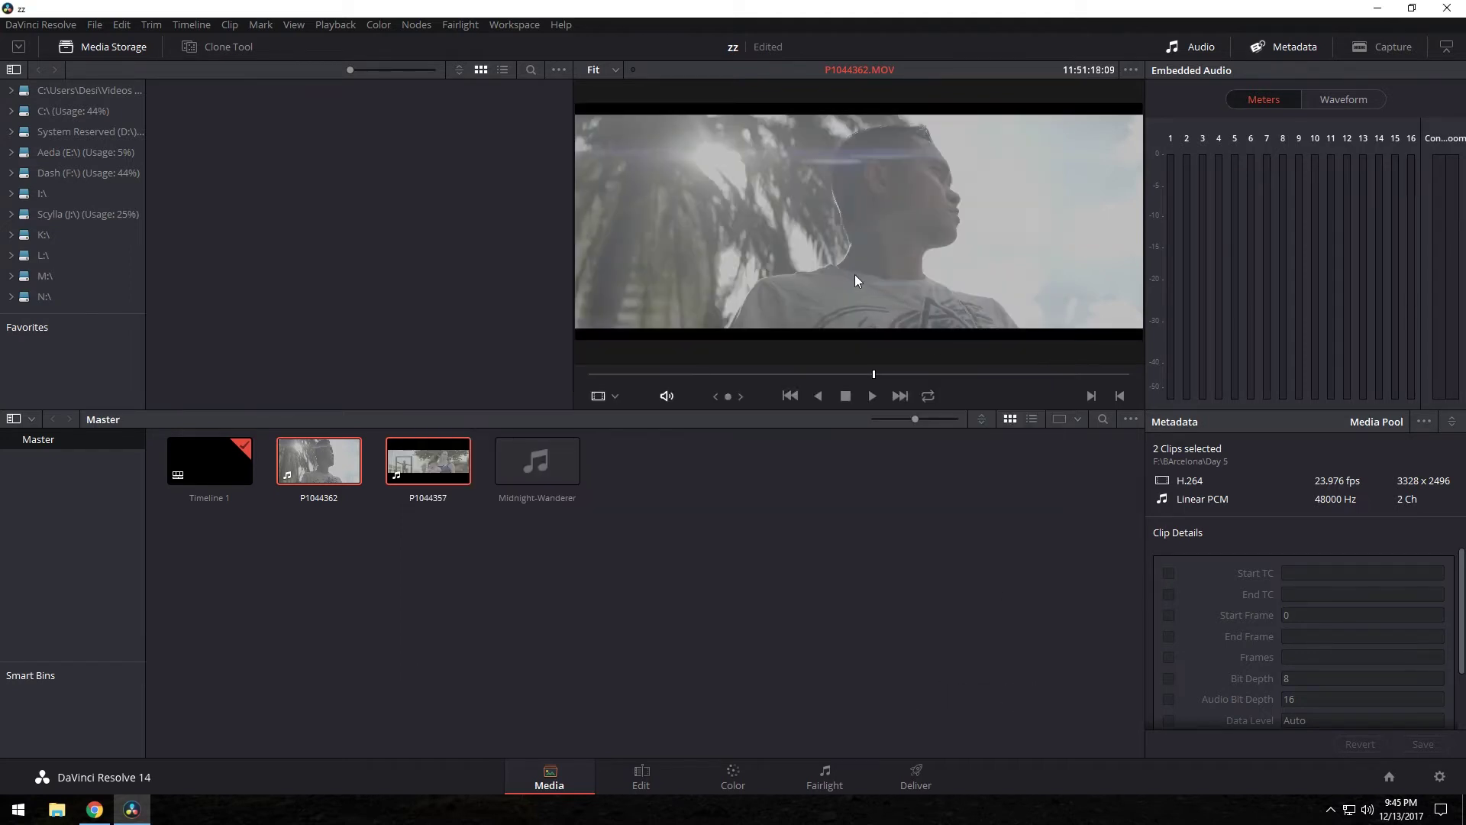
left_click(519, 463)
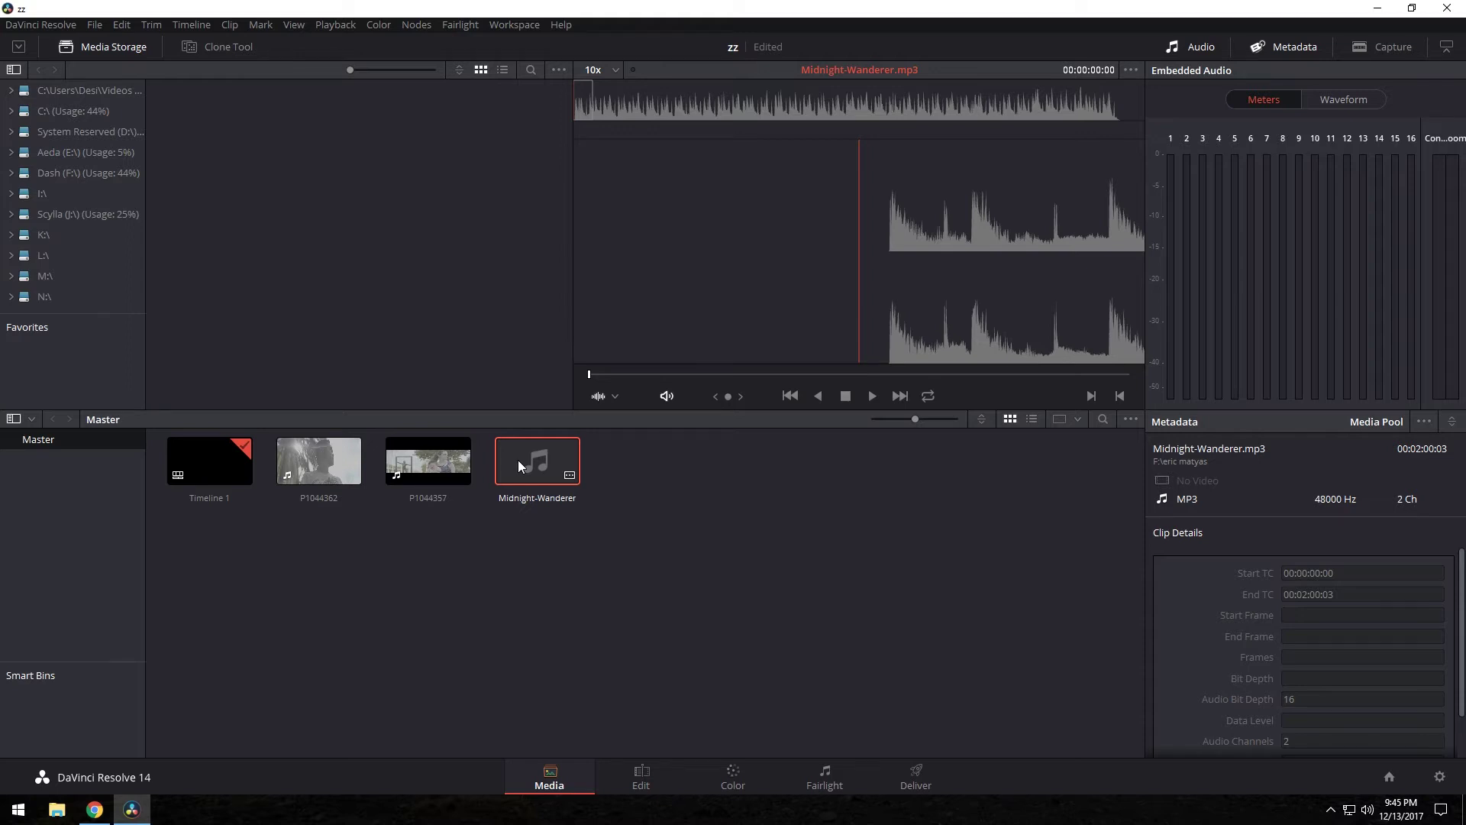
Step: Place P1044362 and P1044357 on Video 1, aligned to the start of the timeline
left_click(642, 775)
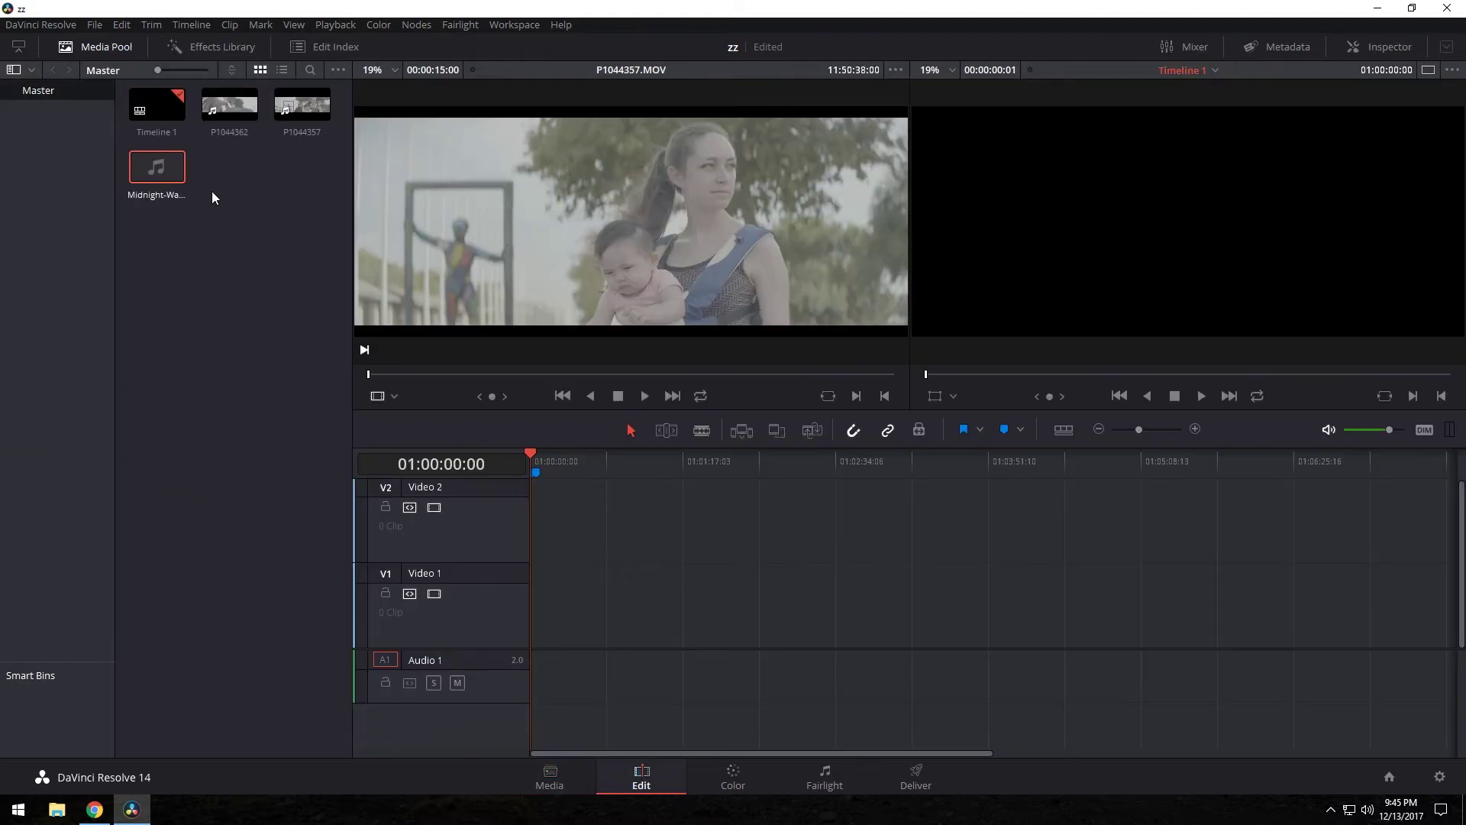
left_click(229, 104)
left_click(302, 105, "ctrl")
left_click_drag(302, 105, 580, 603)
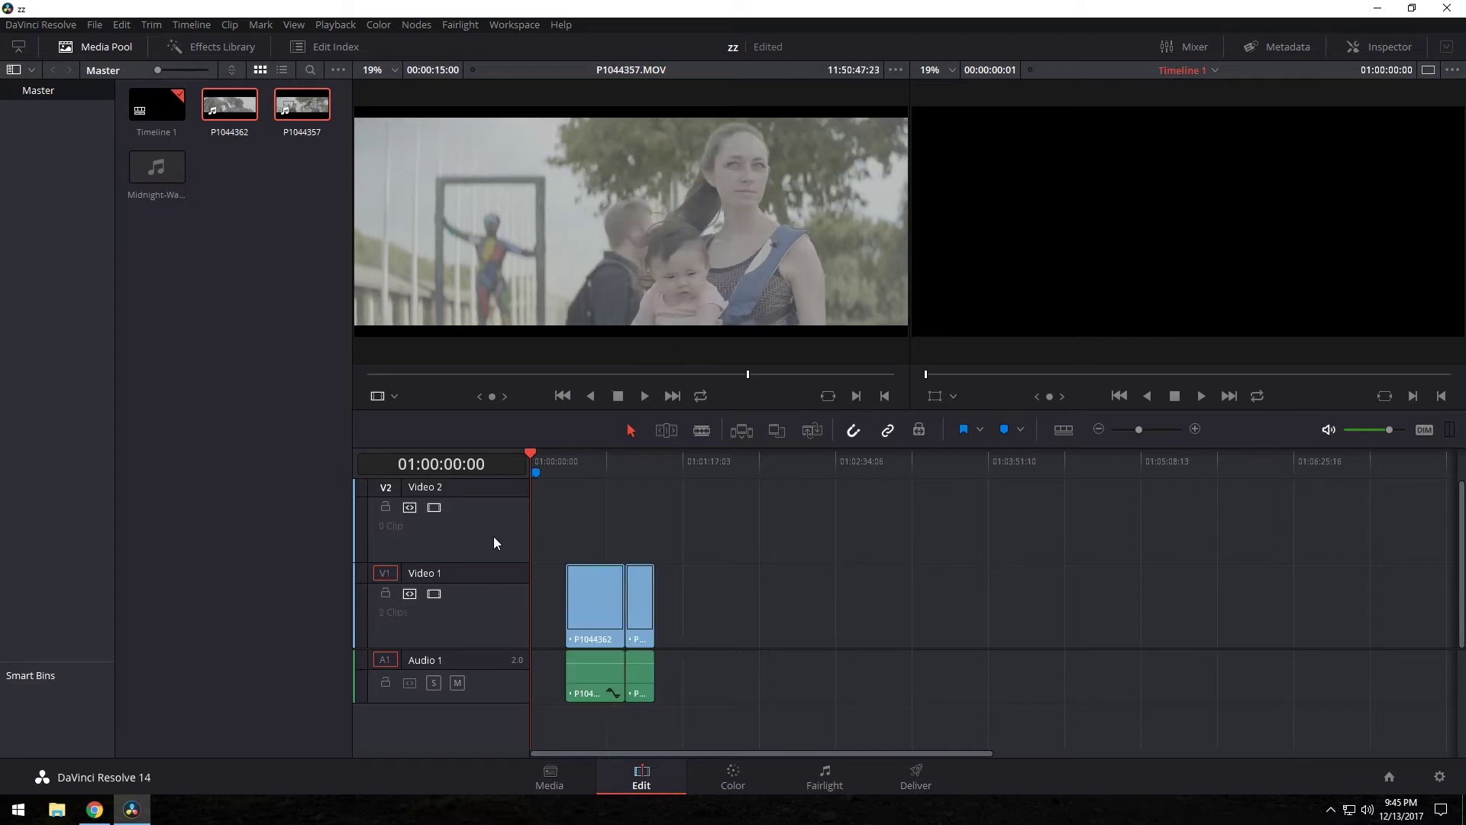
left_click_drag(494, 543, 460, 562)
key("Home")
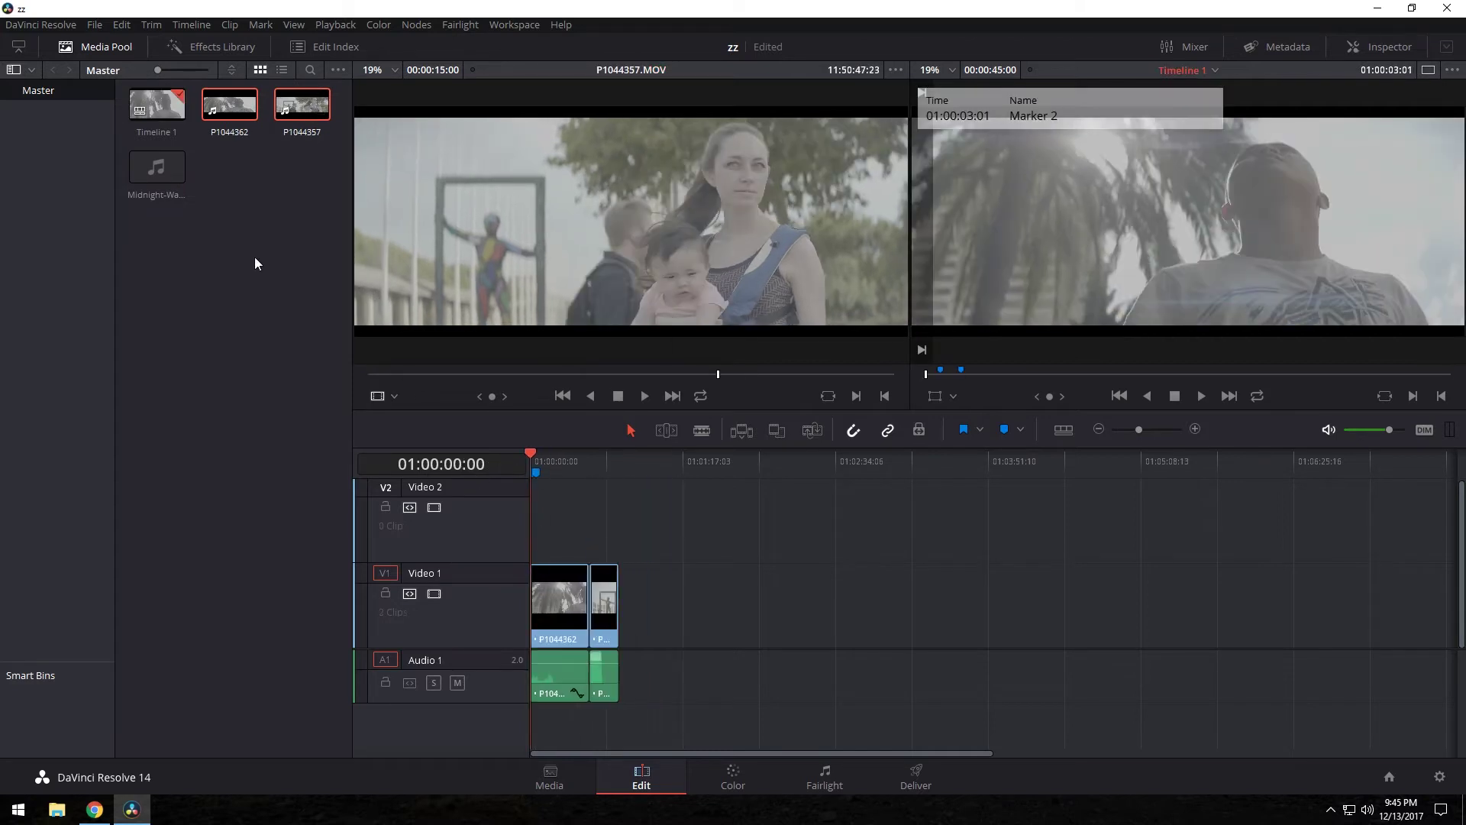
Step: Add the Midnight-Wanderer music on a new Audio 2 track and play the edit from the start
left_click_drag(156, 167, 504, 669)
scroll(556, 533, "up", 1)
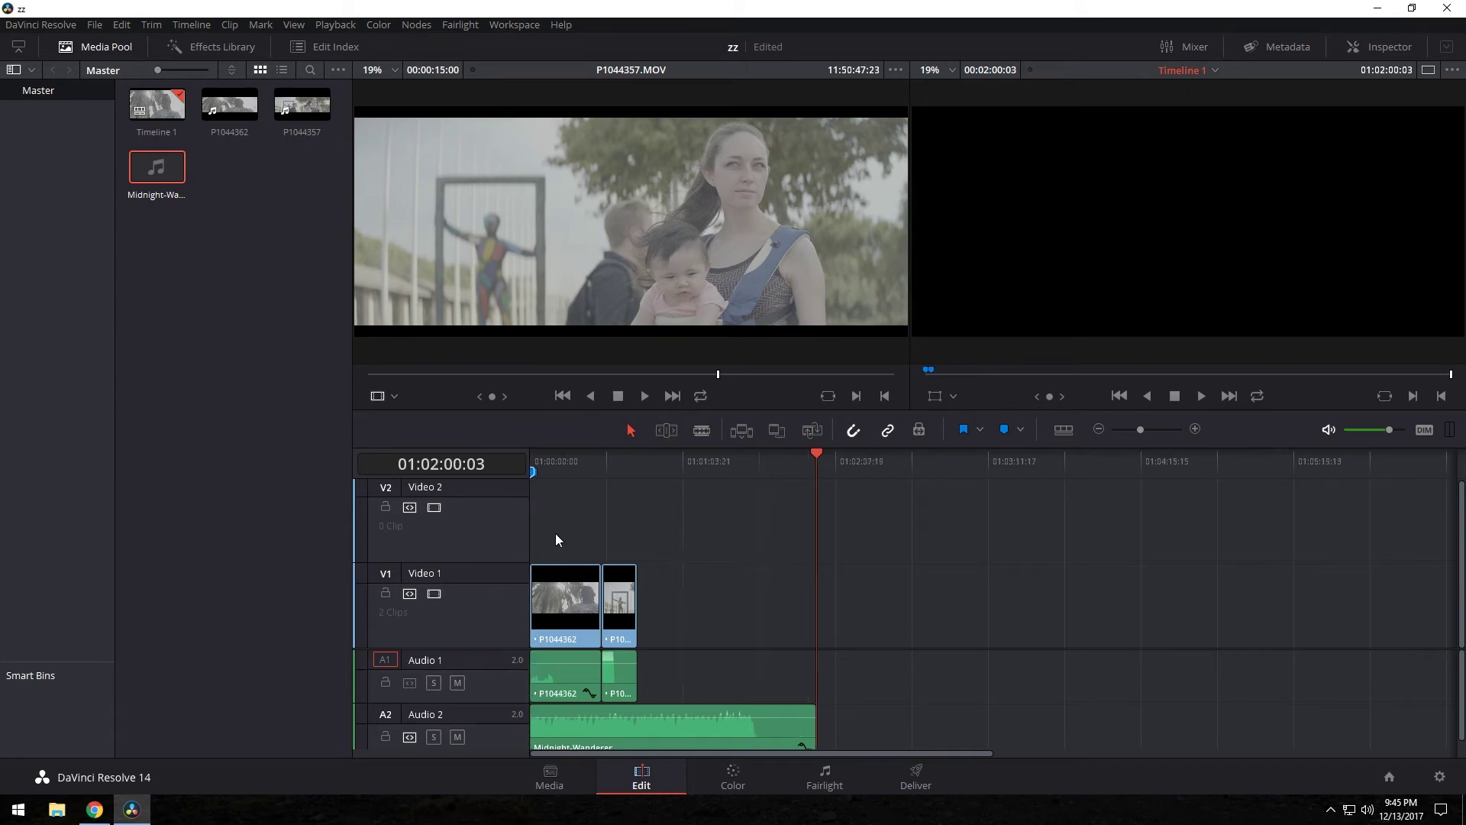
scroll(556, 533, "up", 3)
key("Home")
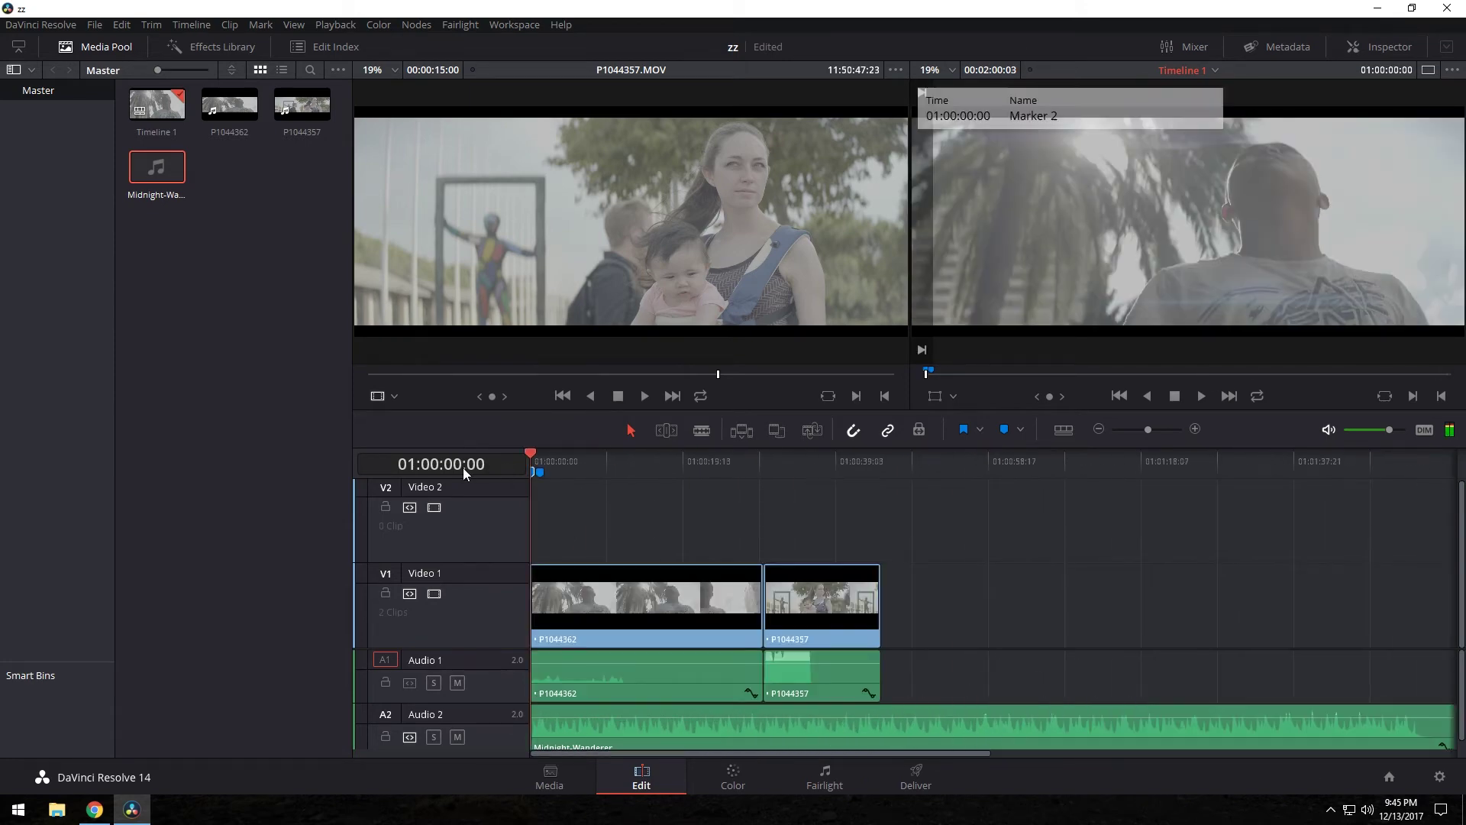
scroll(648, 493, "down", 2)
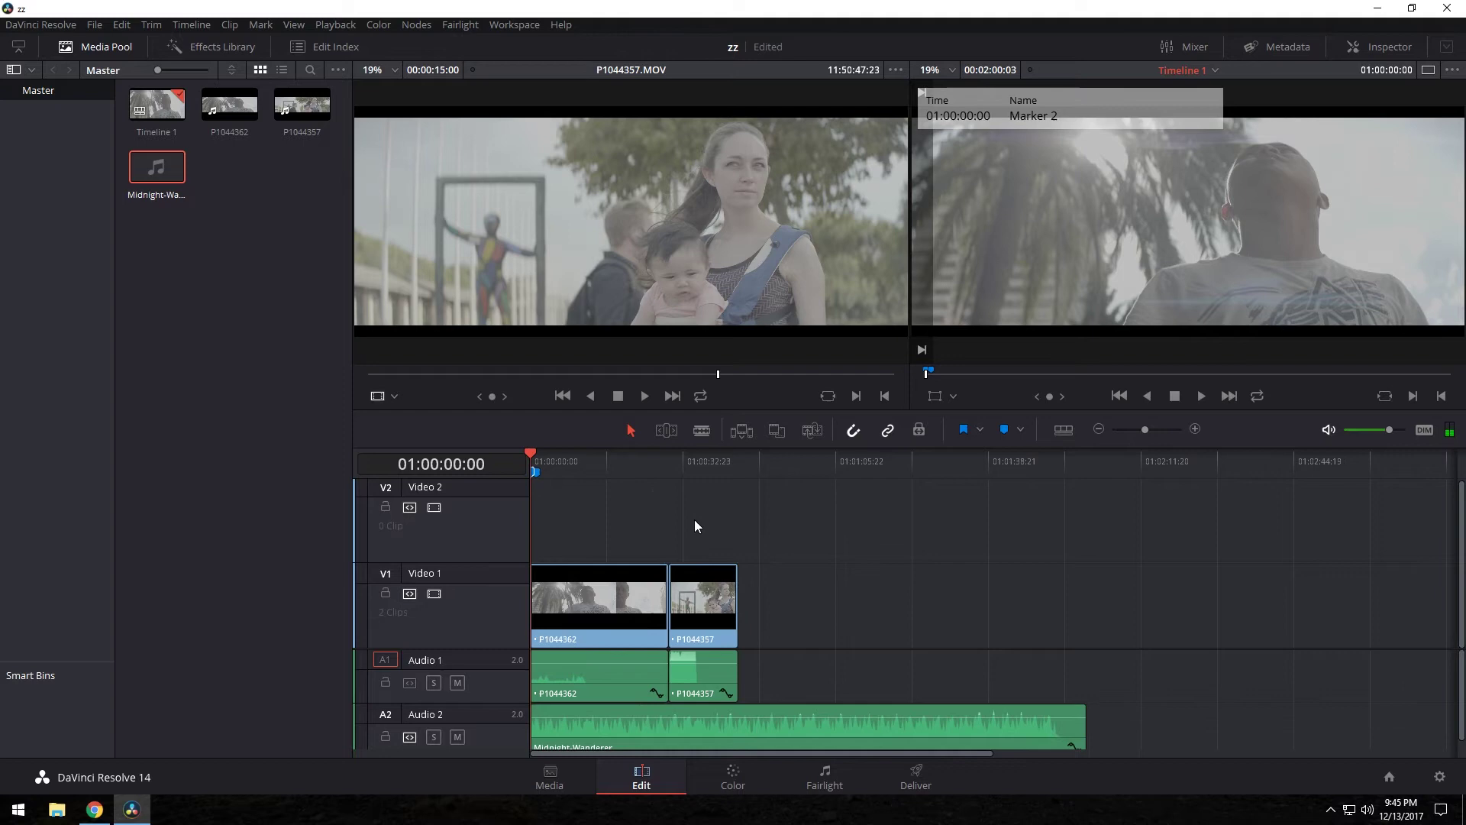
left_click(1203, 394)
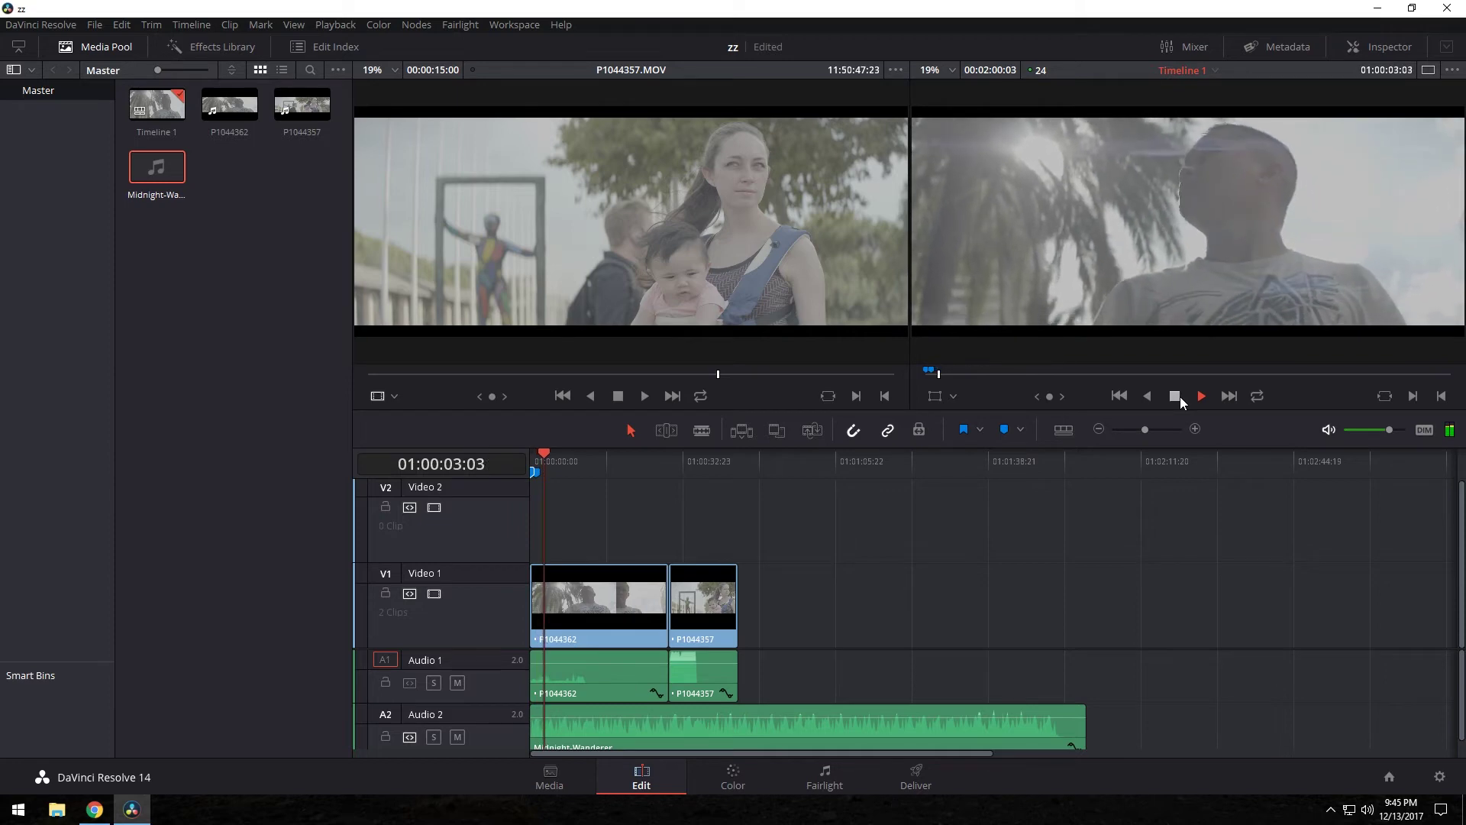
Step: Mute Audio 1 and play the edit from the start with only the music
left_click(1179, 396)
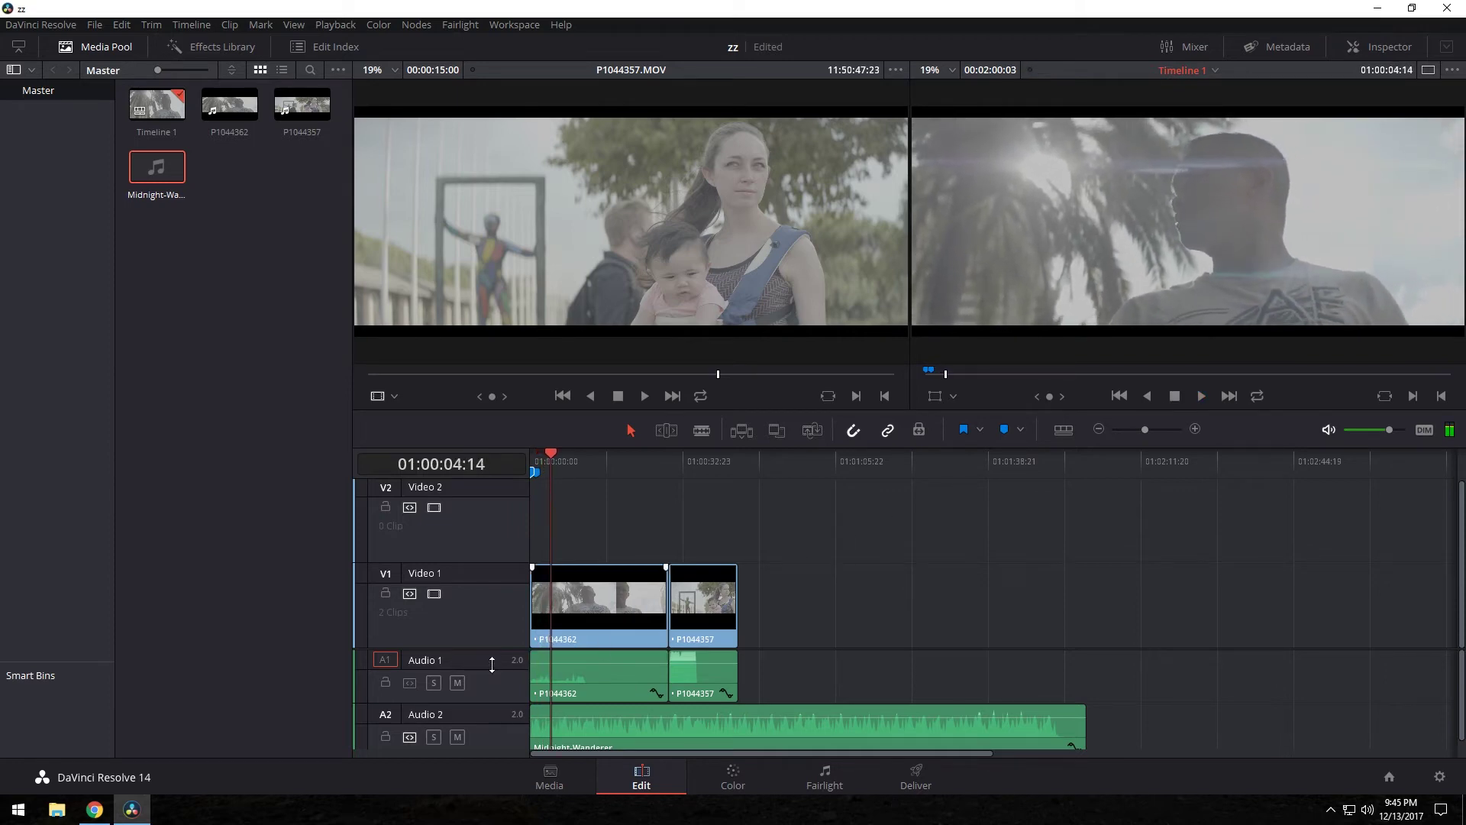
left_click(457, 683)
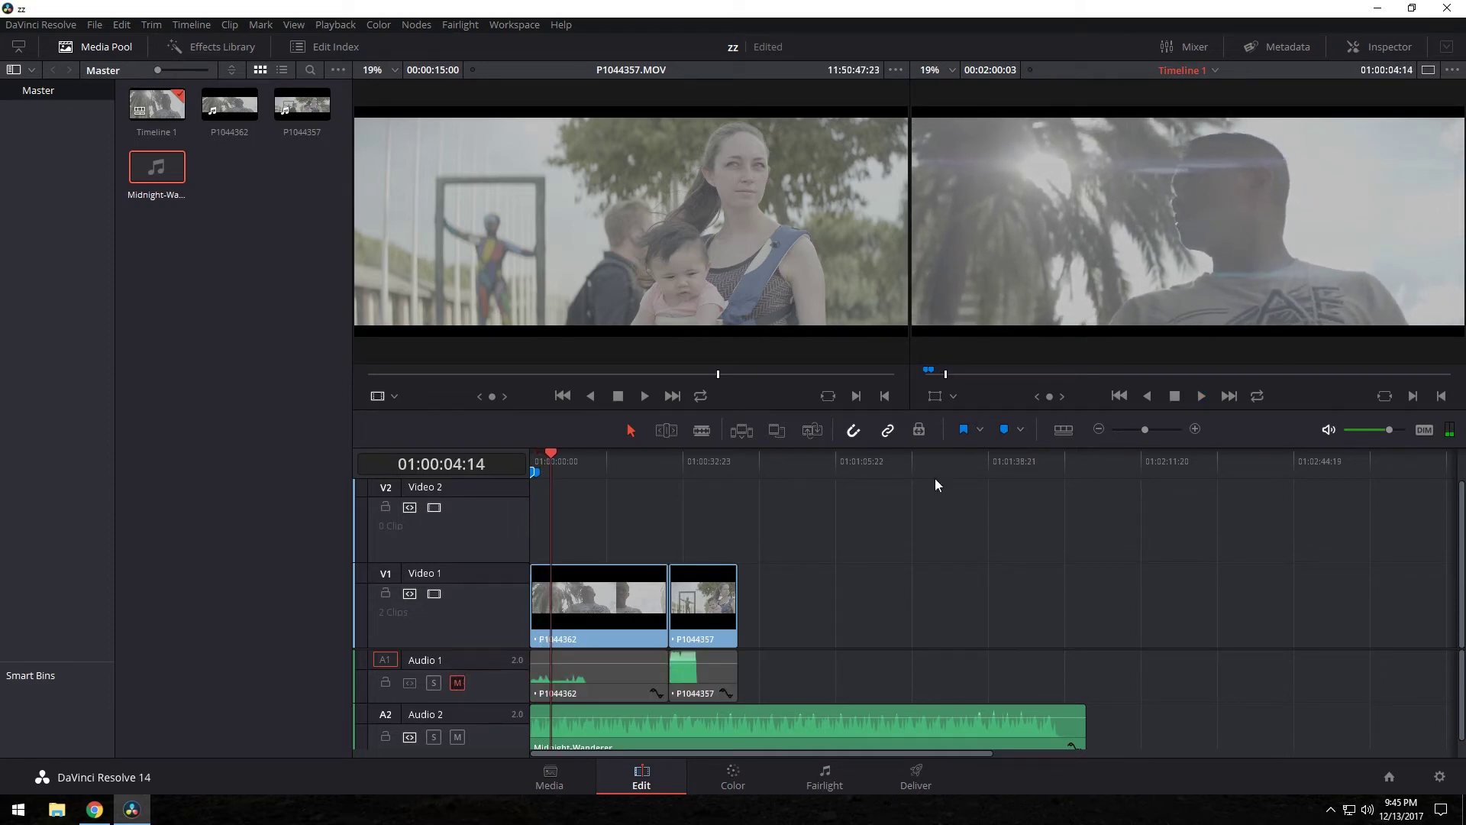
key("Home")
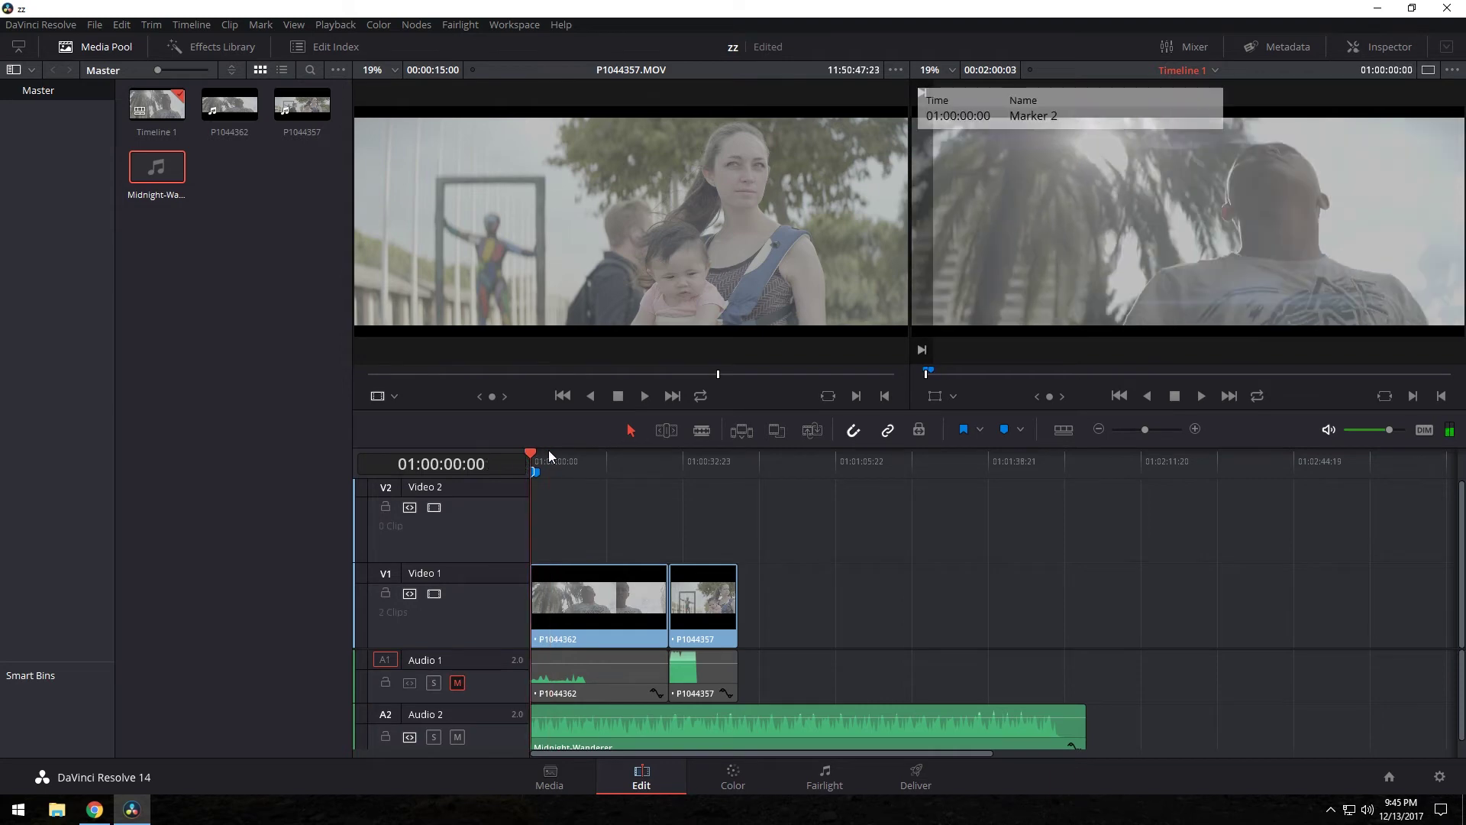
left_click(1202, 400)
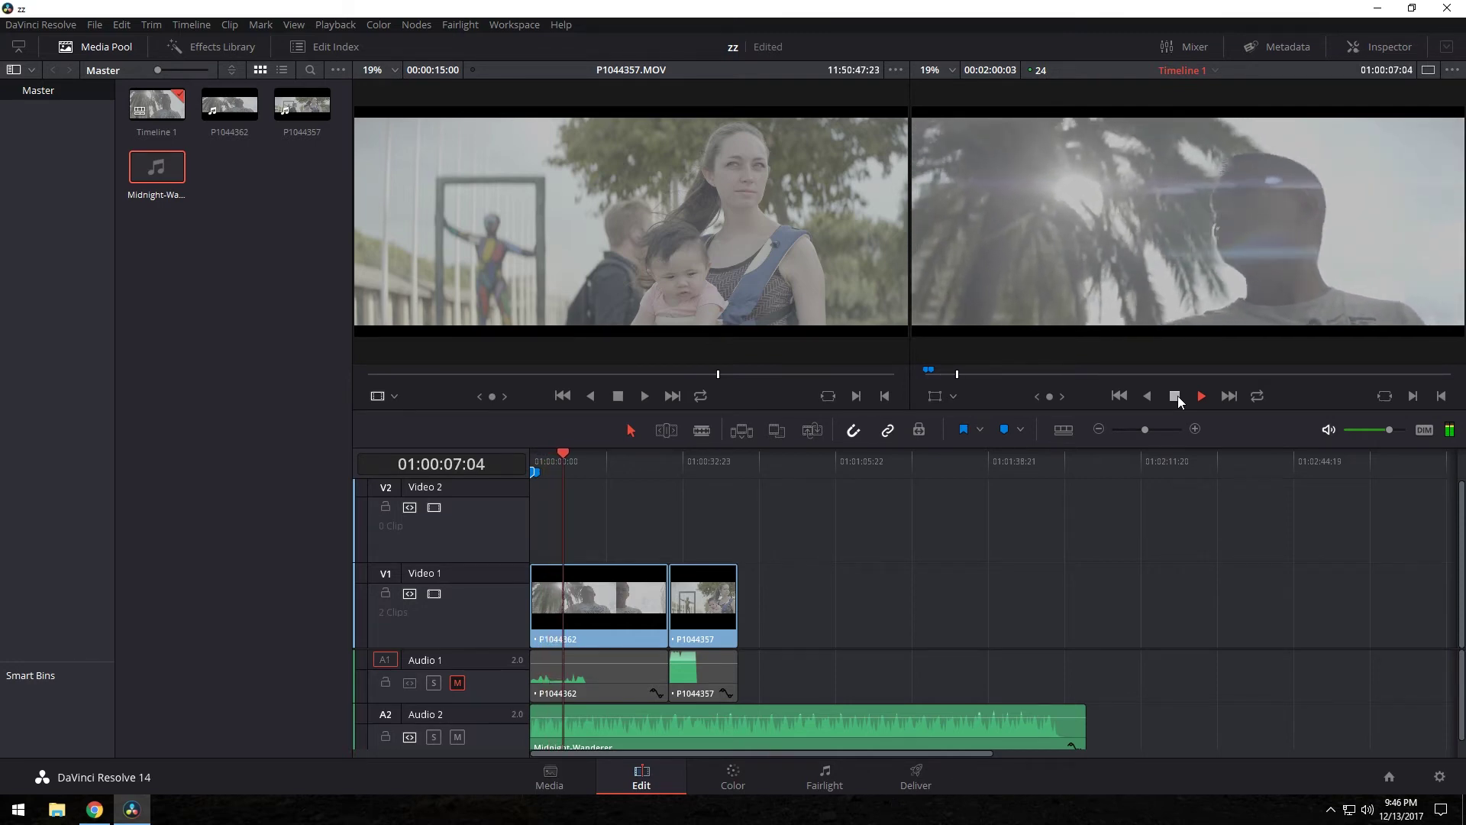
left_click(1178, 395)
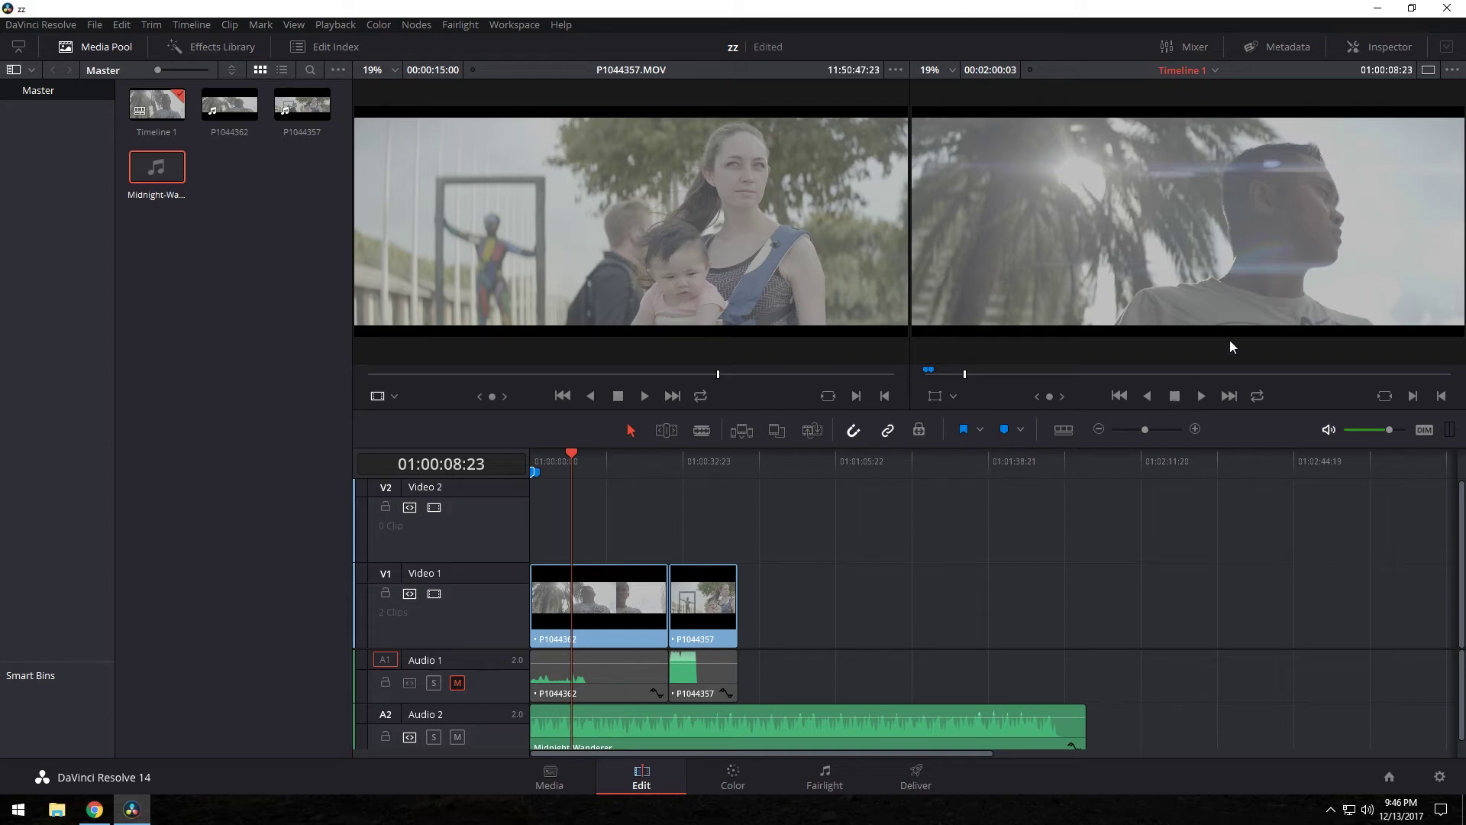
Step: Play a bit more, then disable the Video 1 track and return to the start
left_click(1202, 397)
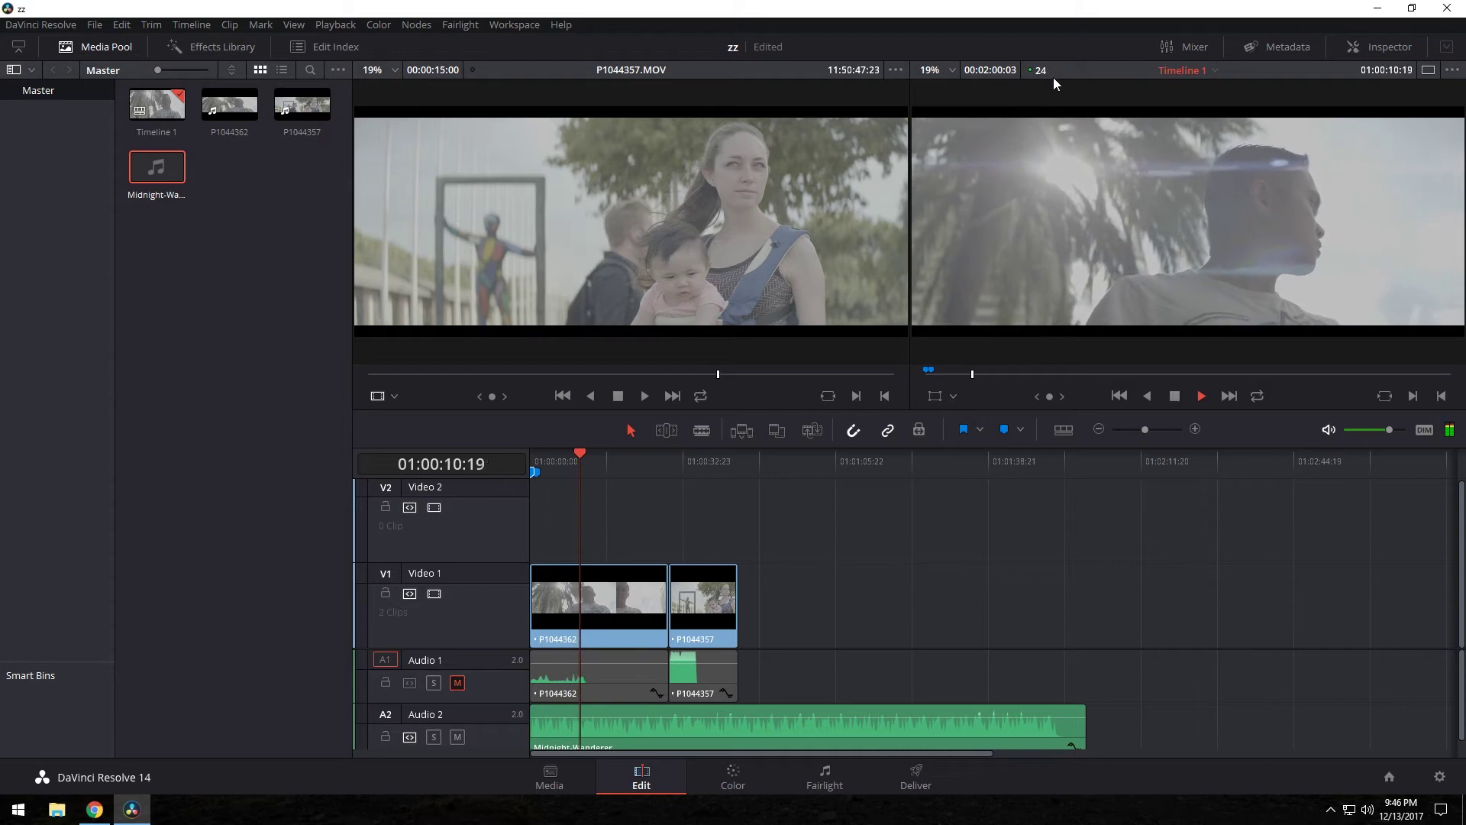
left_click(1175, 396)
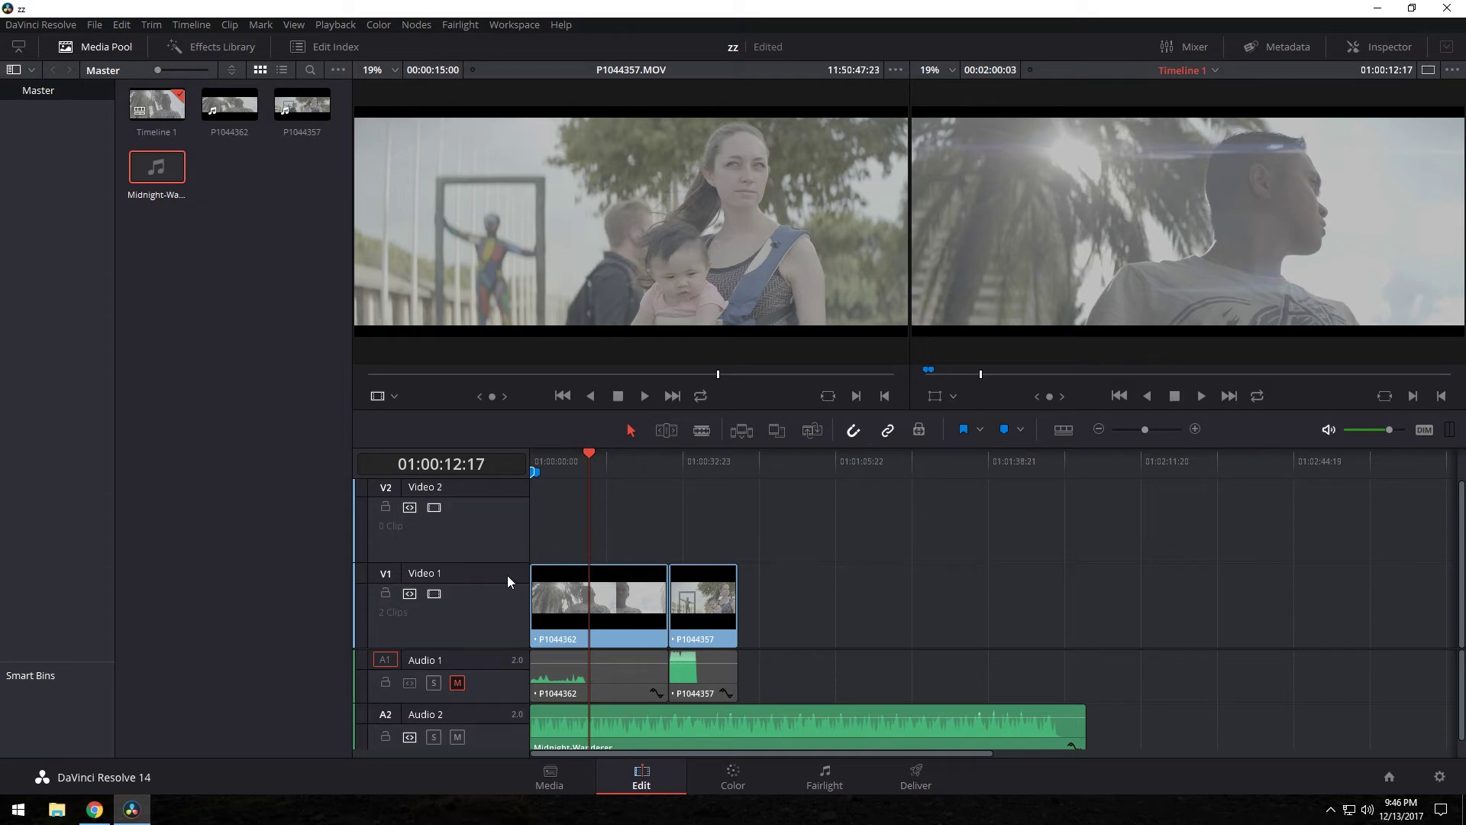
left_click(434, 594)
key("Home")
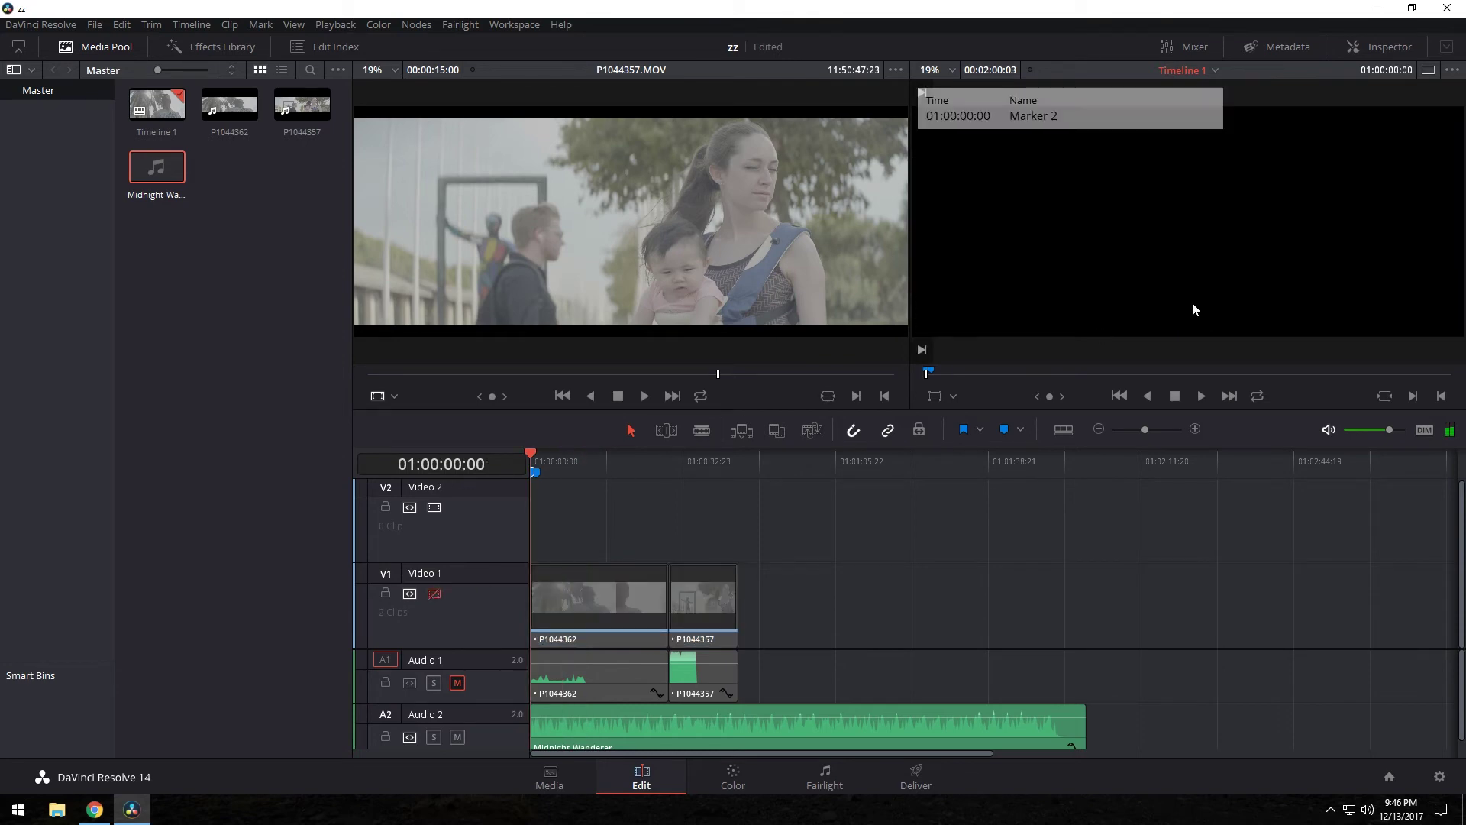
Step: Play the timeline and add two ruler markers on the music beats with M
left_click(1202, 396)
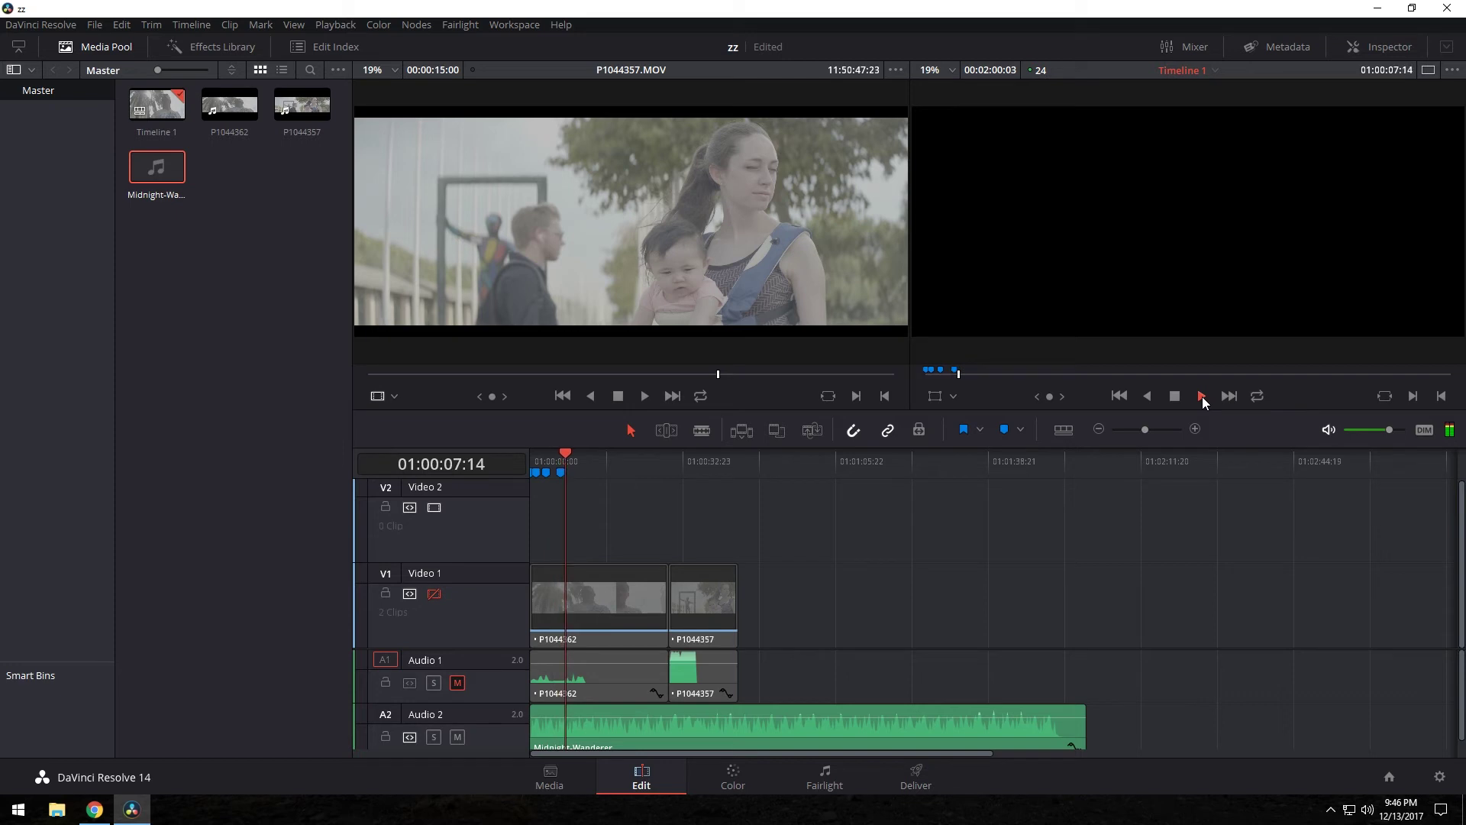
key("m")
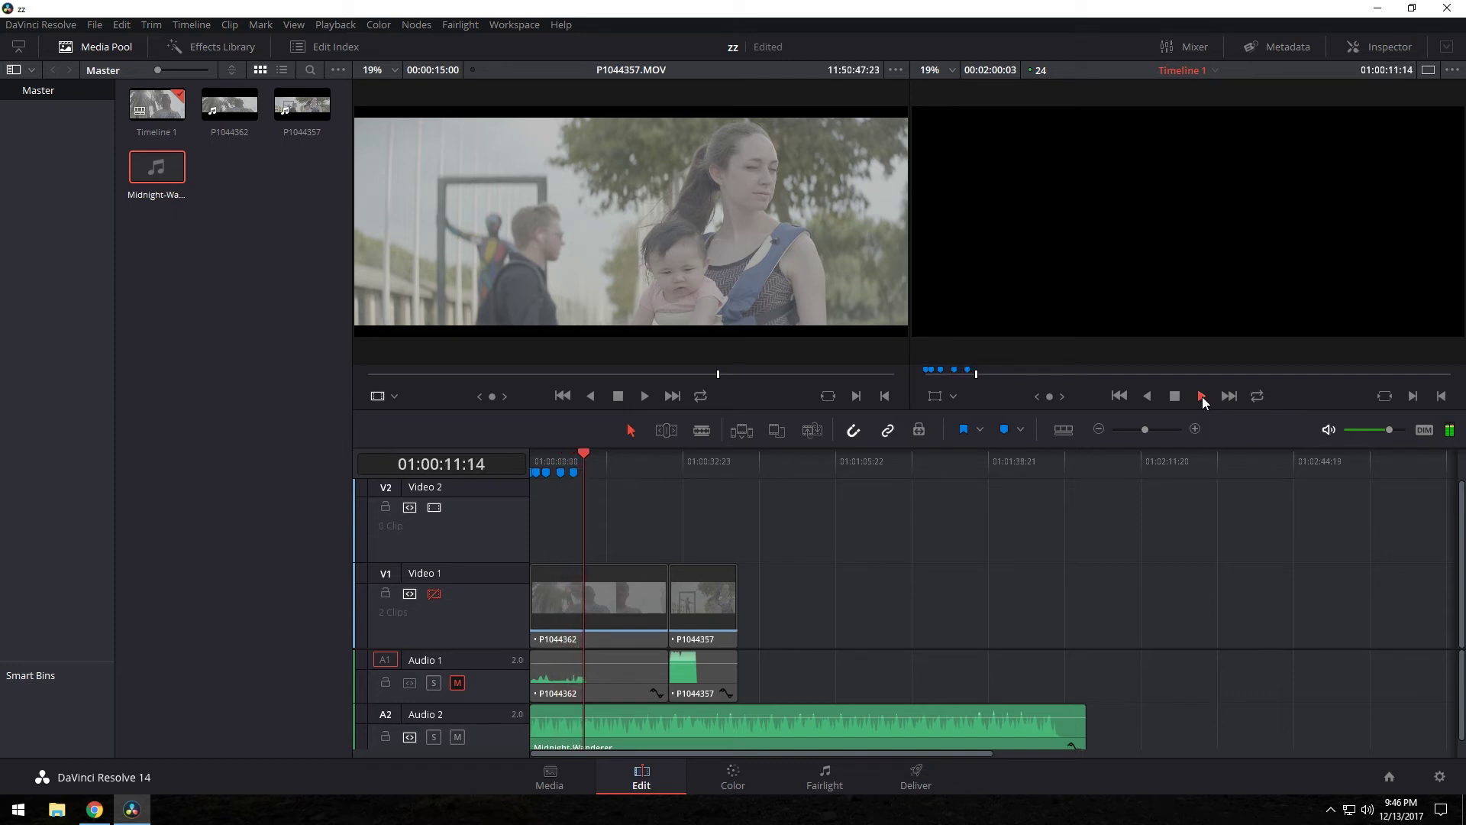
key("m")
left_click(1176, 396)
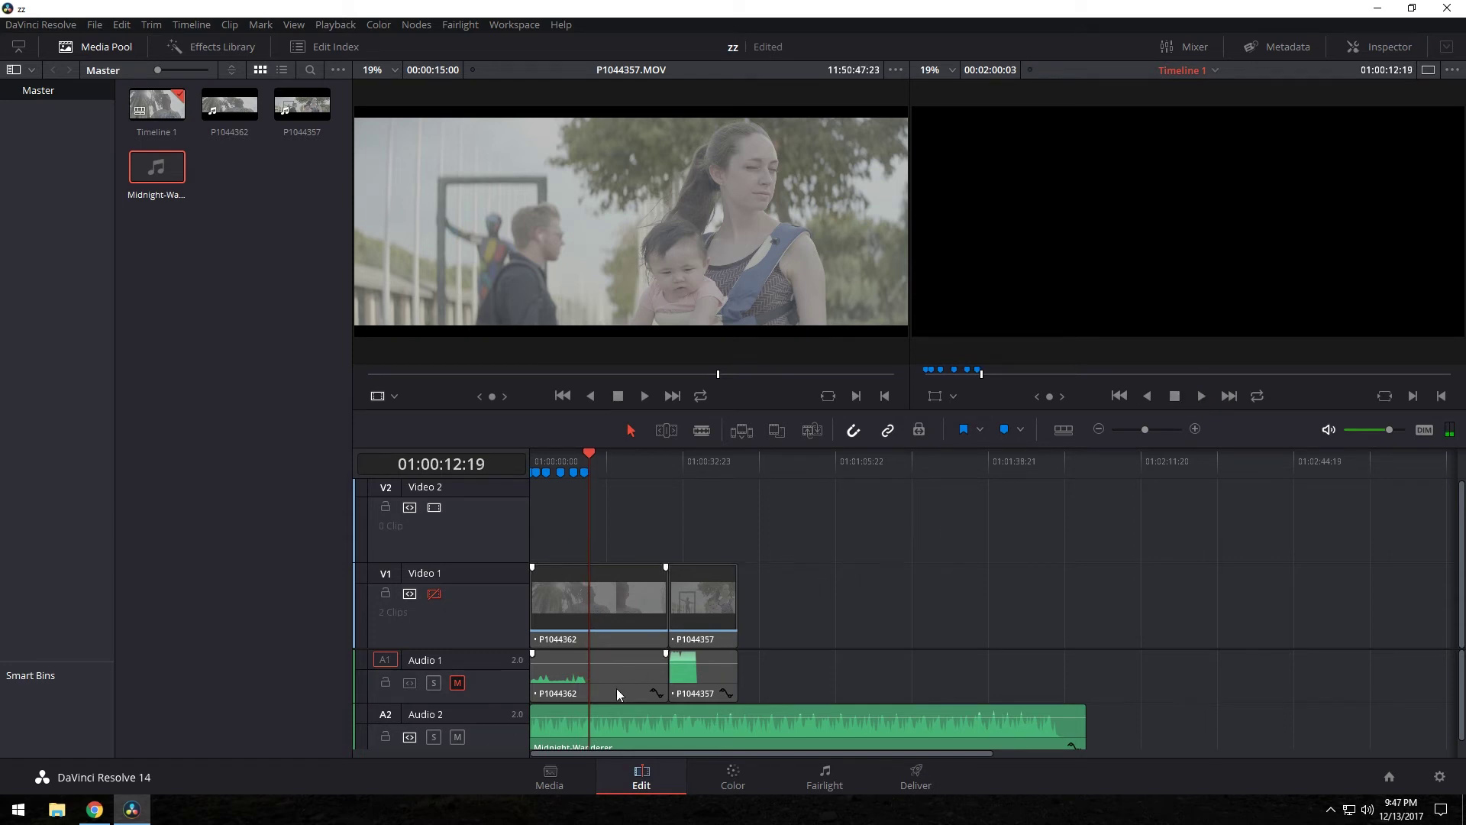
Step: Drag the two beat markers off the timeline ruler to delete them
left_click(569, 722)
left_click_drag(594, 456, 466, 464)
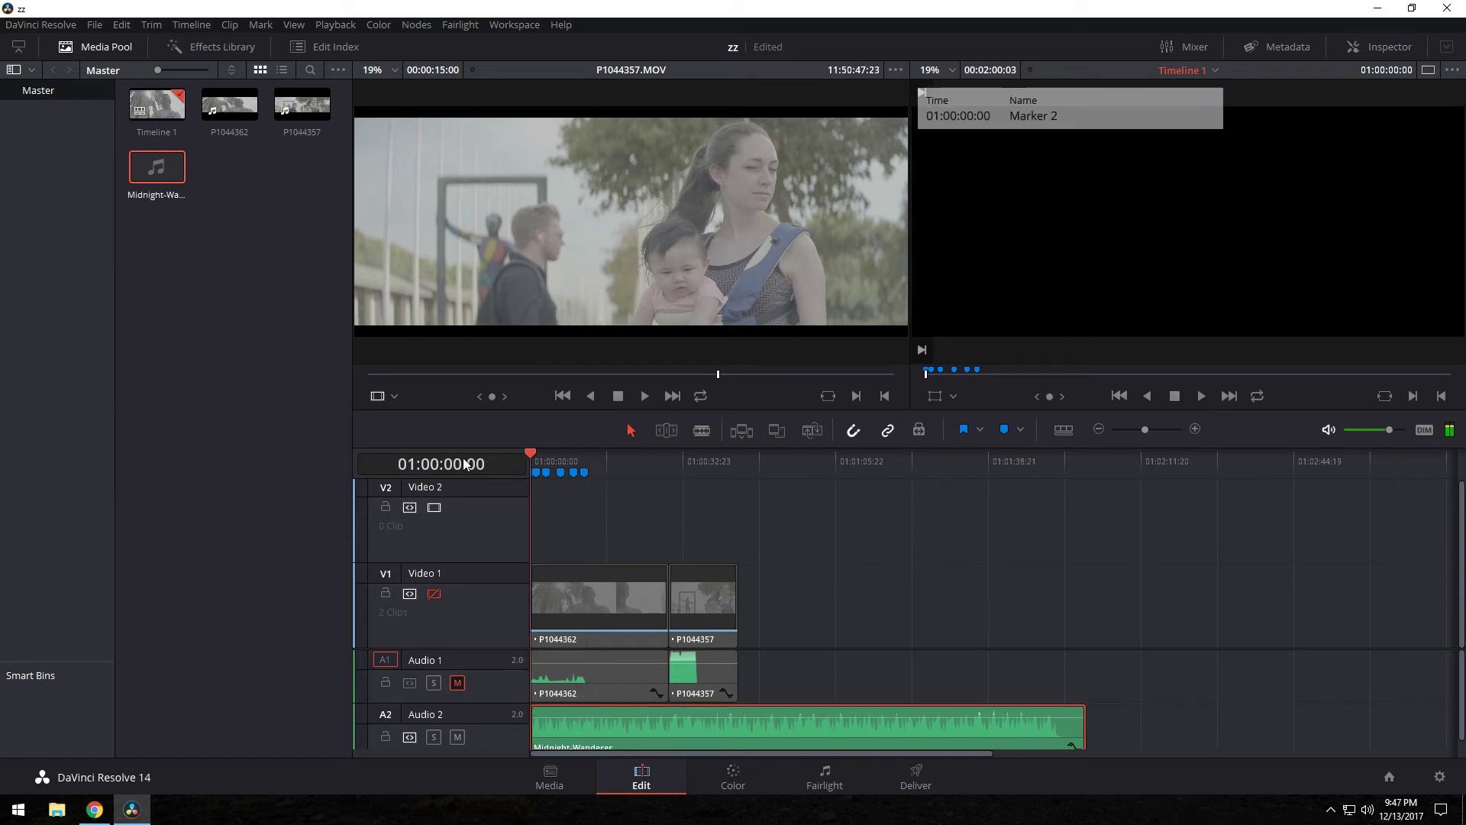
mouse_move(583, 472)
left_mouse_down()
mouse_move(537, 472)
mouse_move(531, 451)
left_mouse_up()
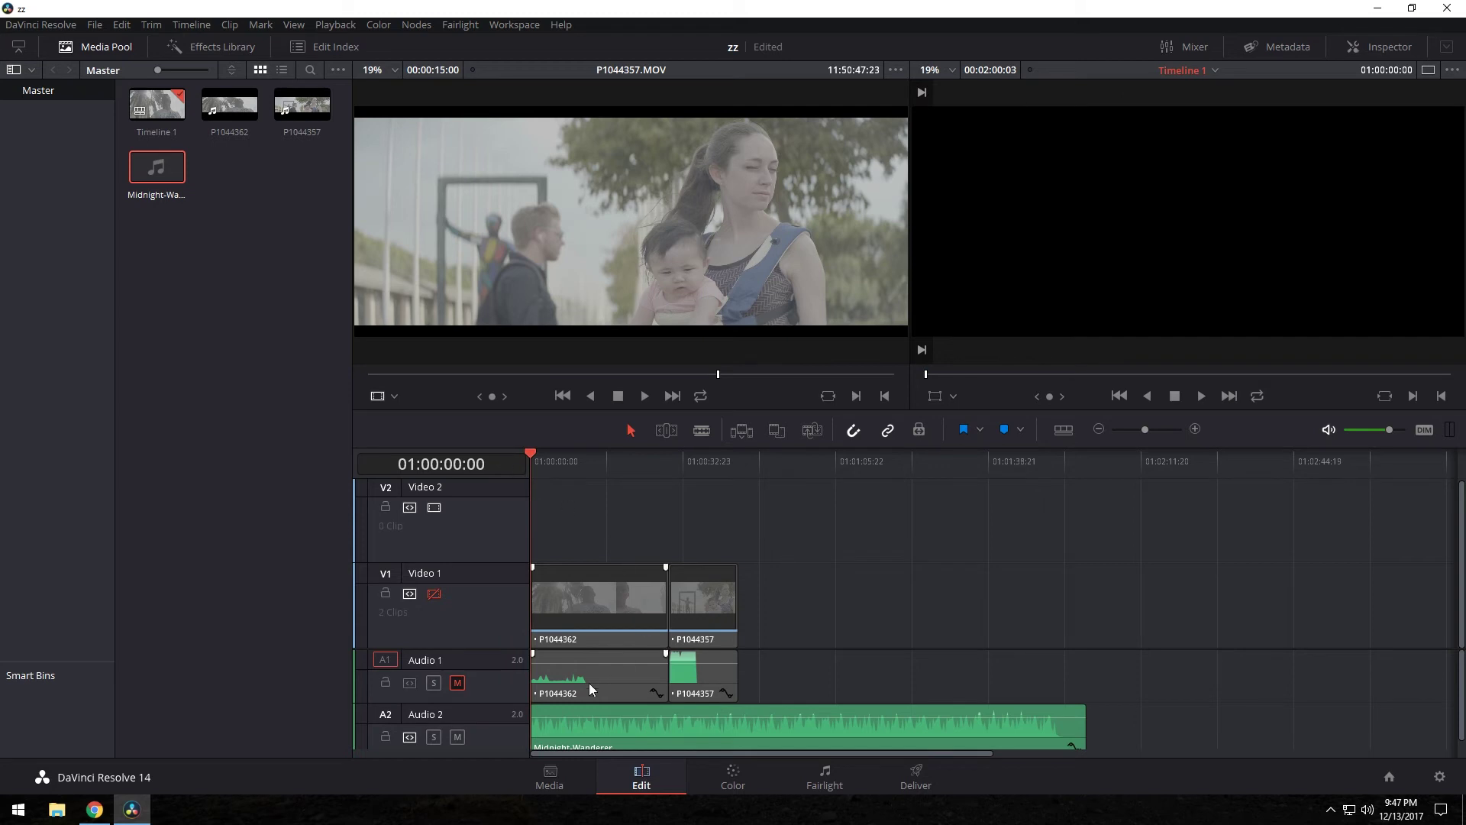
Step: With the Midnight-Wanderer clip selected, play and add six clip markers on the beats
left_click(565, 727)
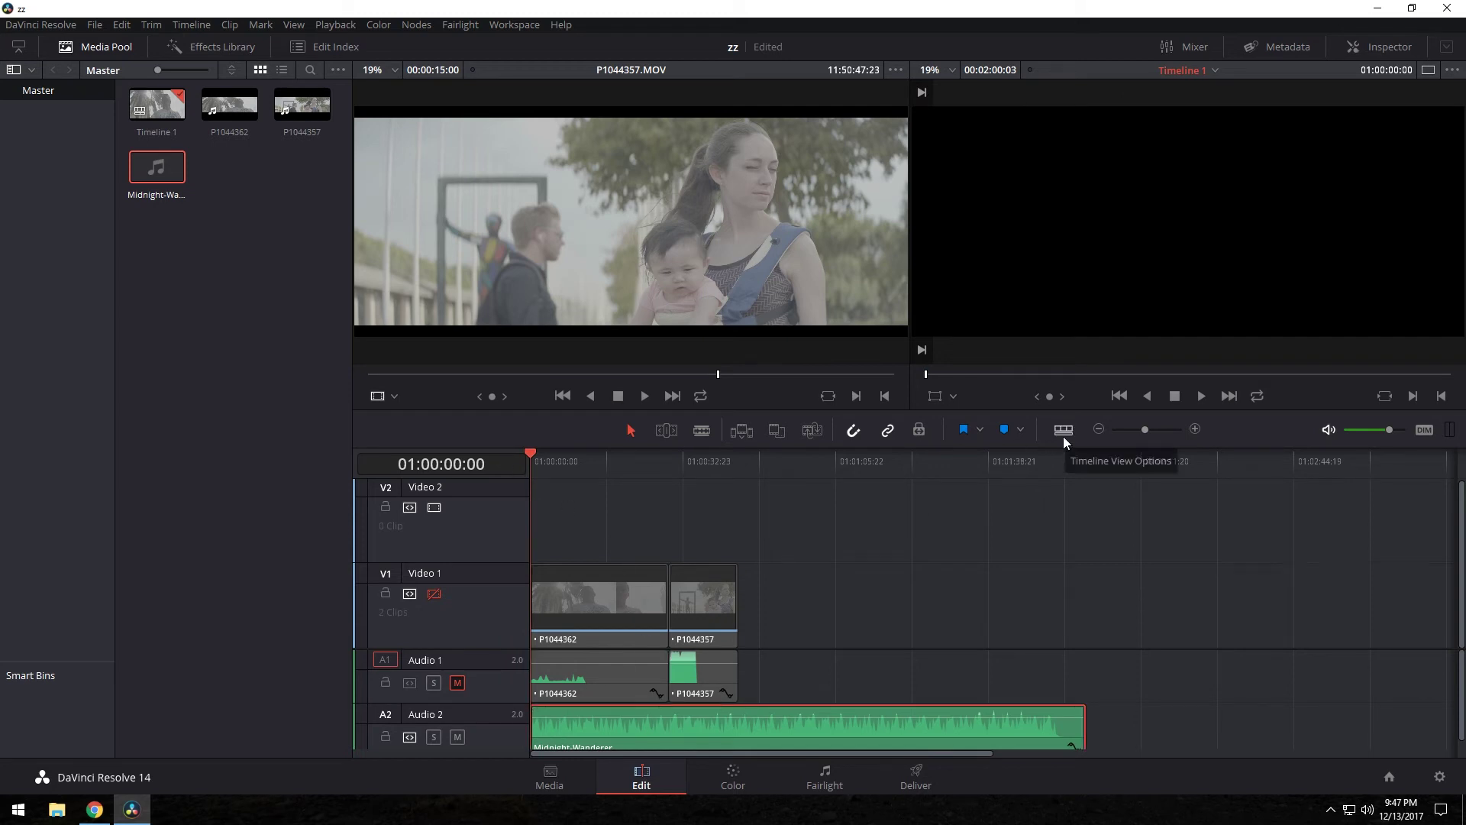
left_click(1202, 395)
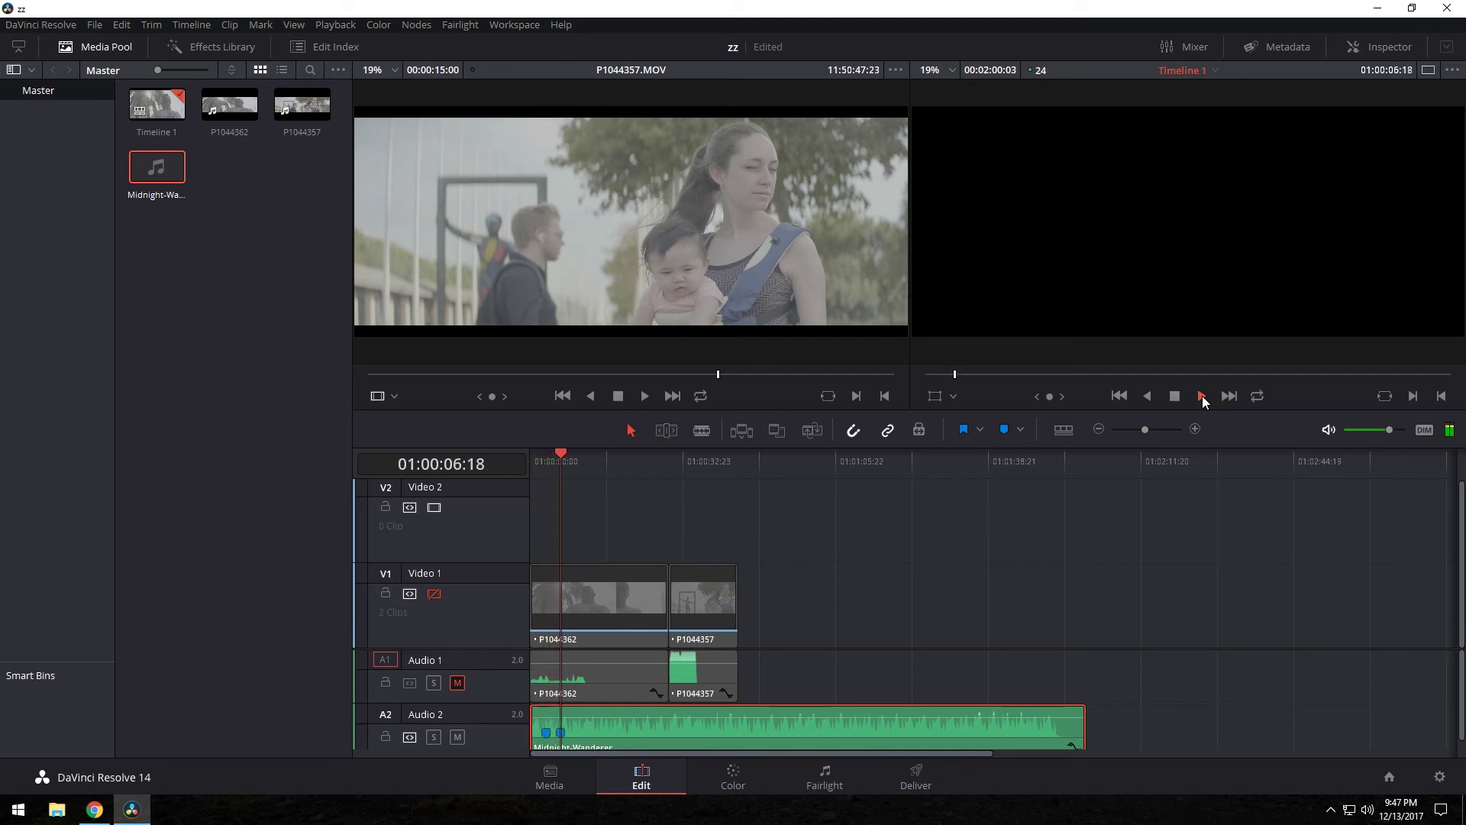
key("m")
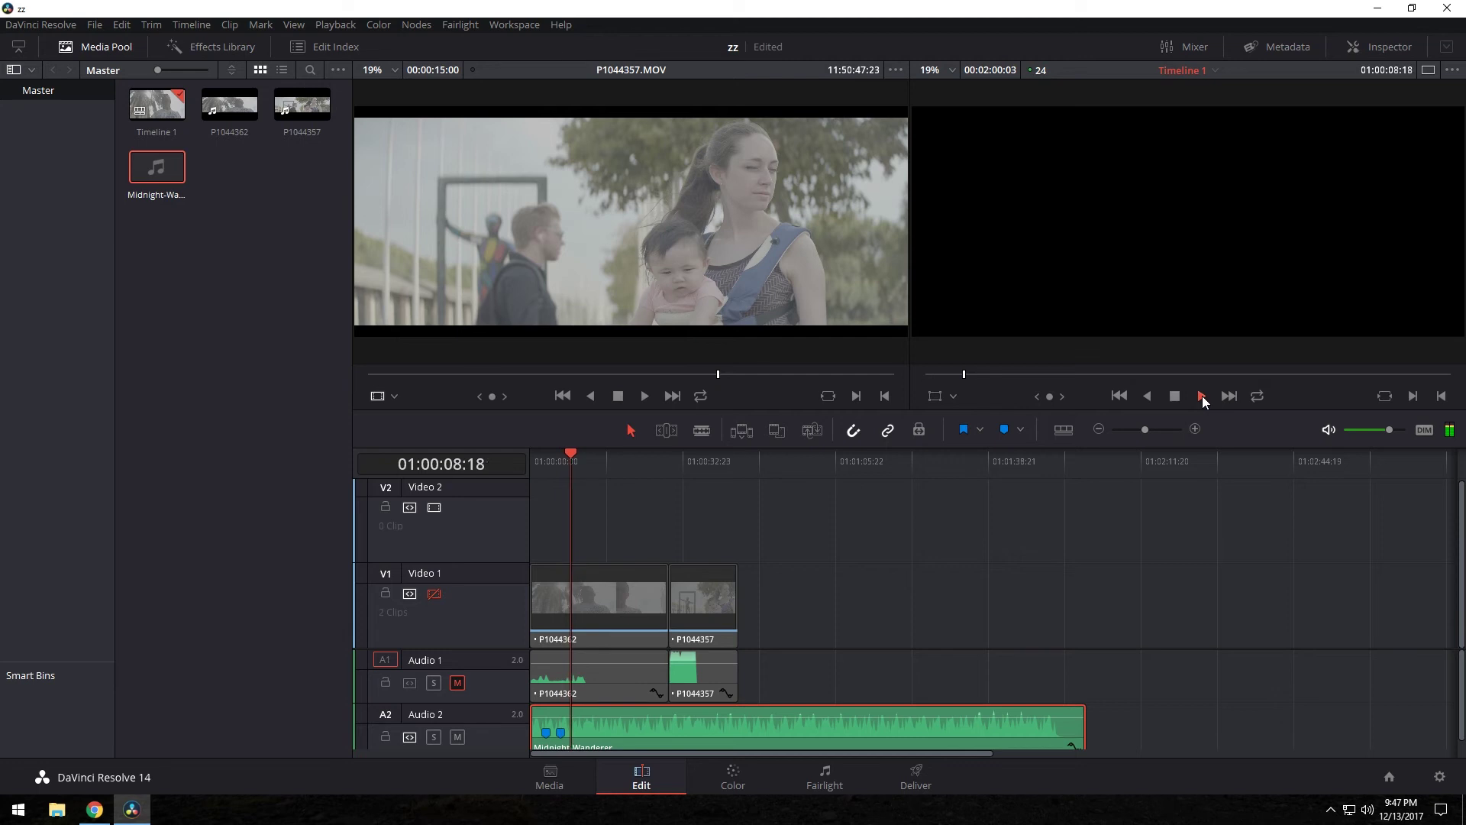
key("m")
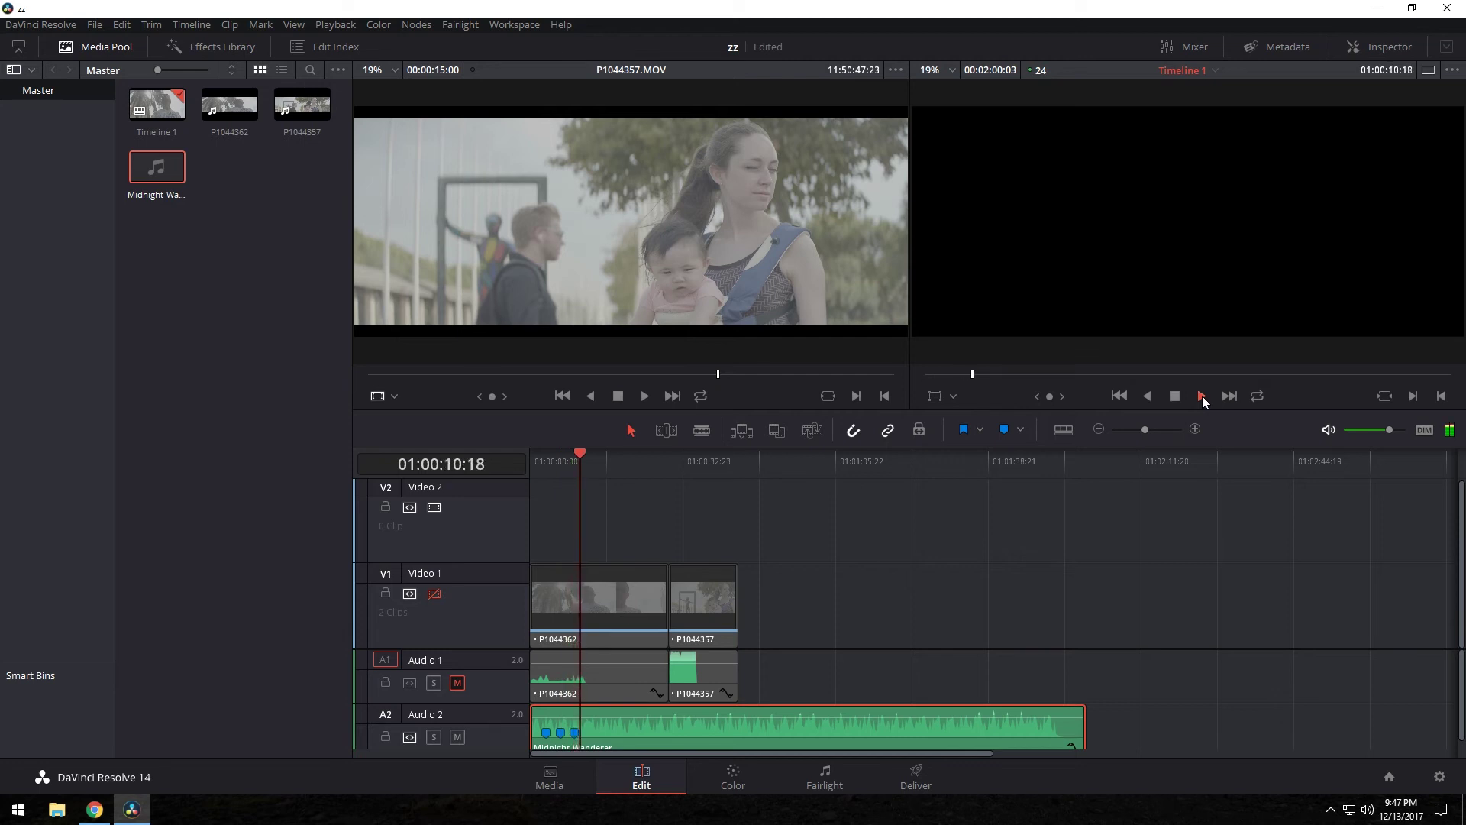
key("m")
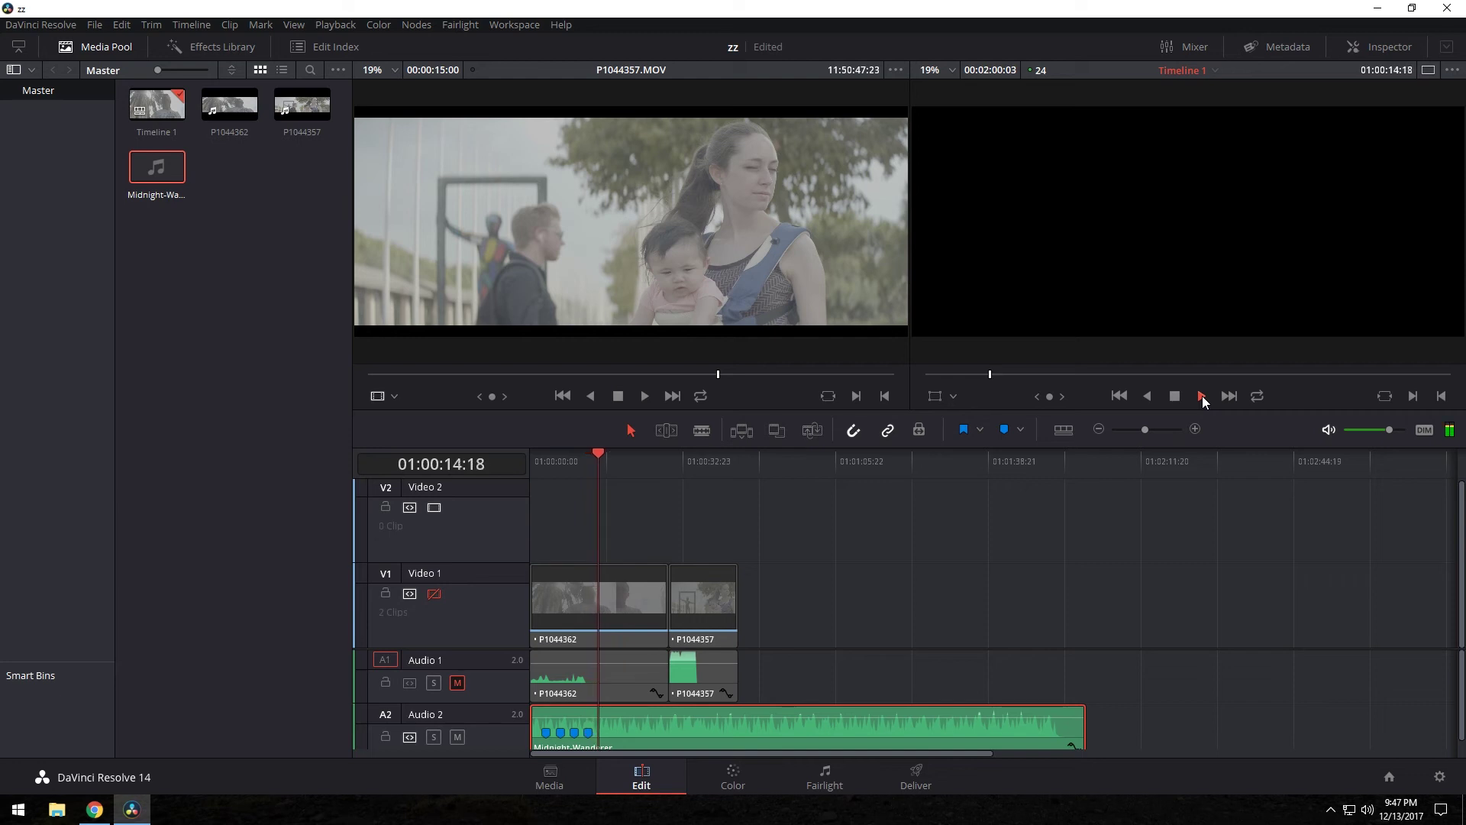
key("m")
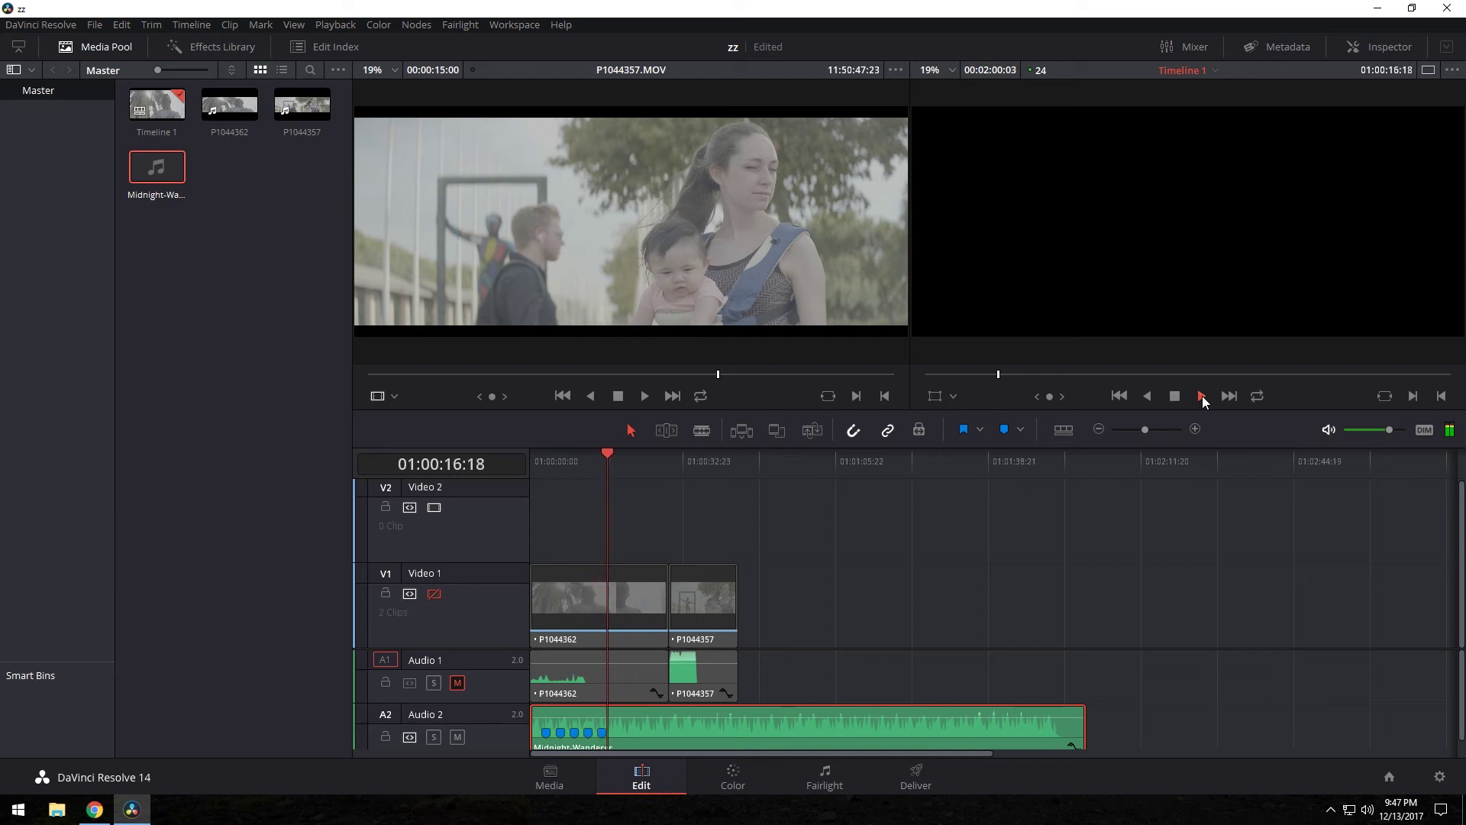
key("m")
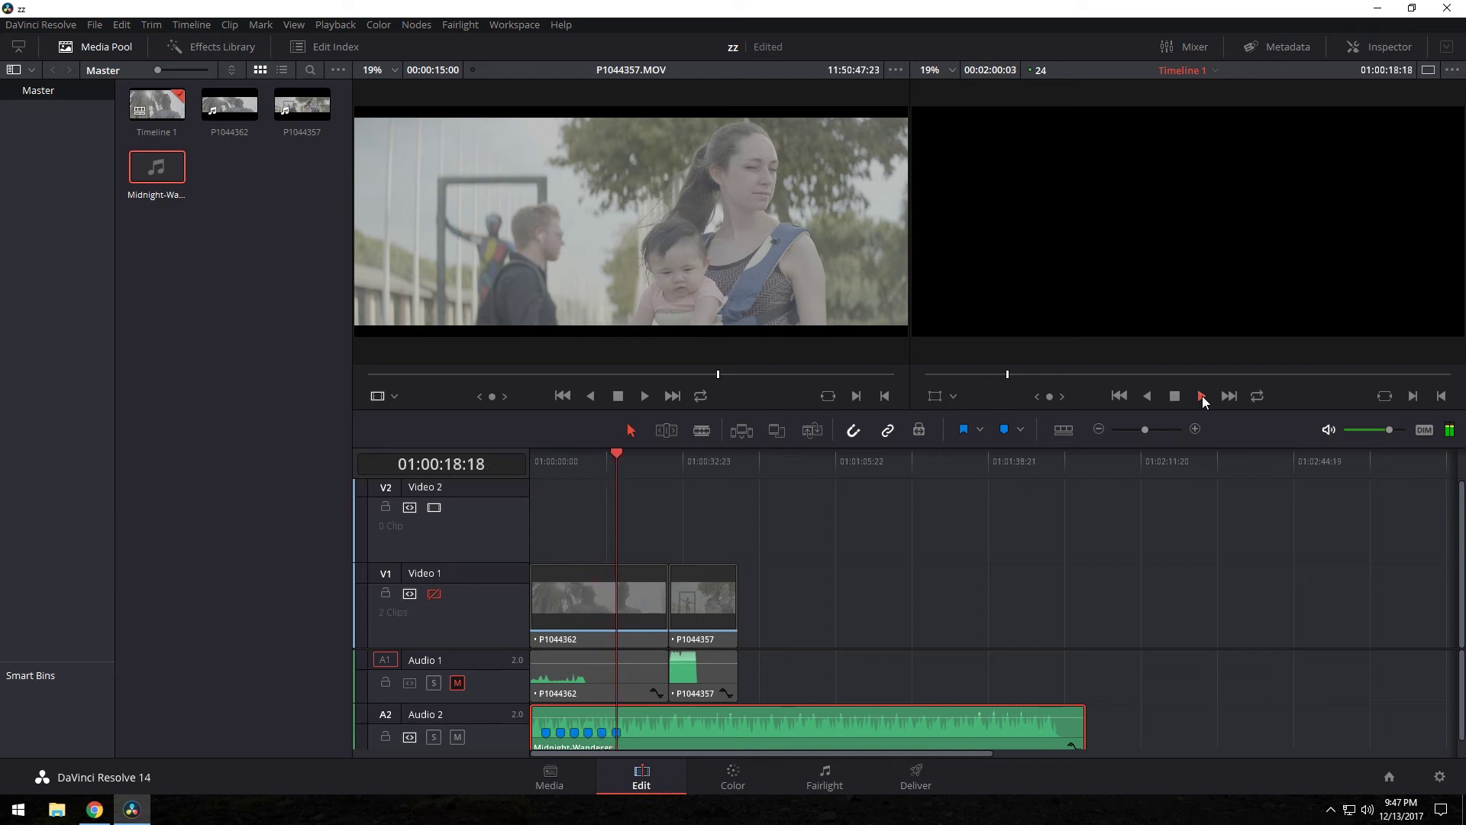
left_click(1176, 397)
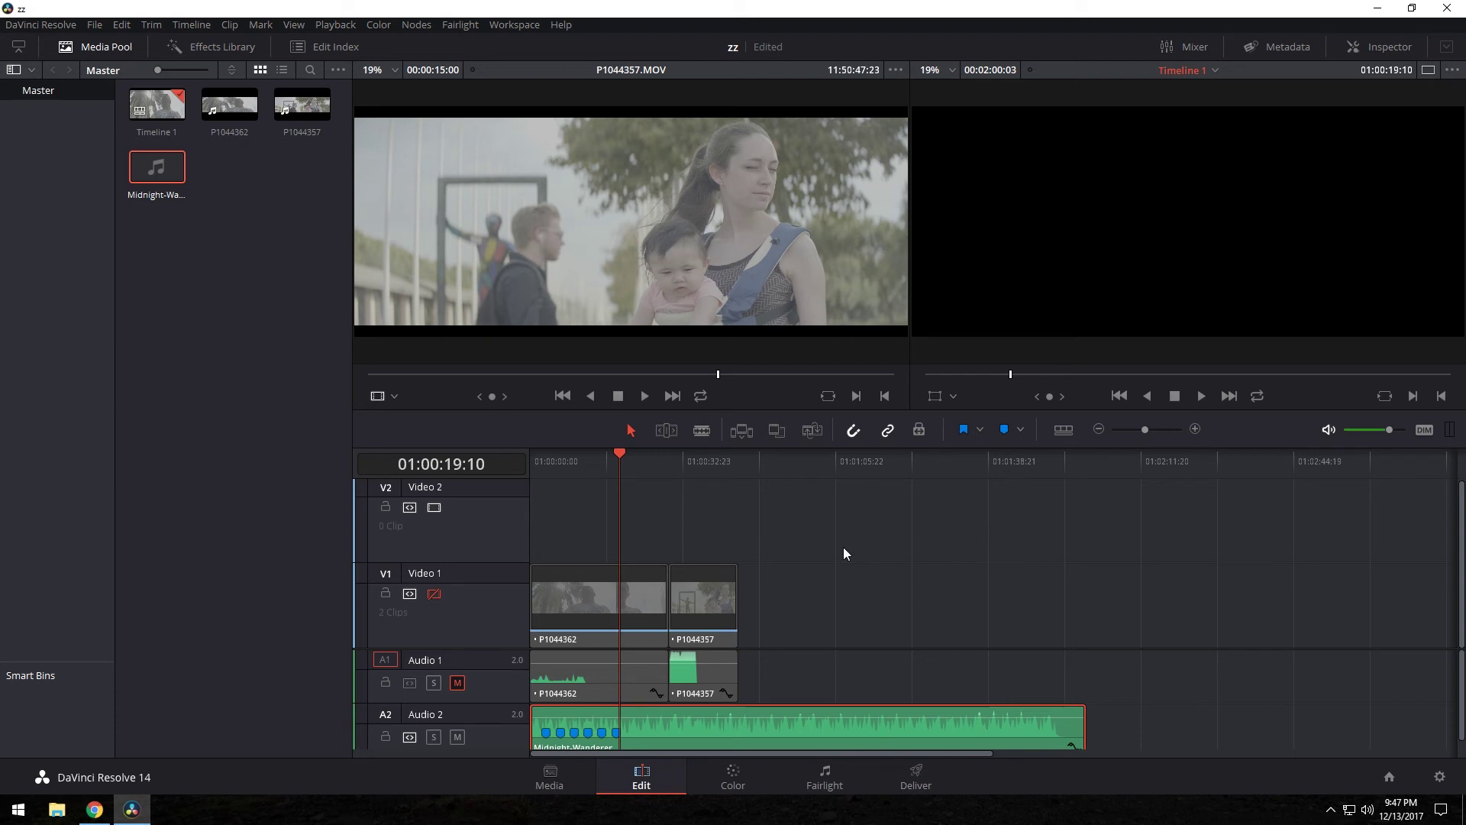
Step: Re-enable Video 1, move P1044357 later, and trim P1044362's end back to the first marker
left_click(433, 594)
left_click_drag(690, 607, 865, 607)
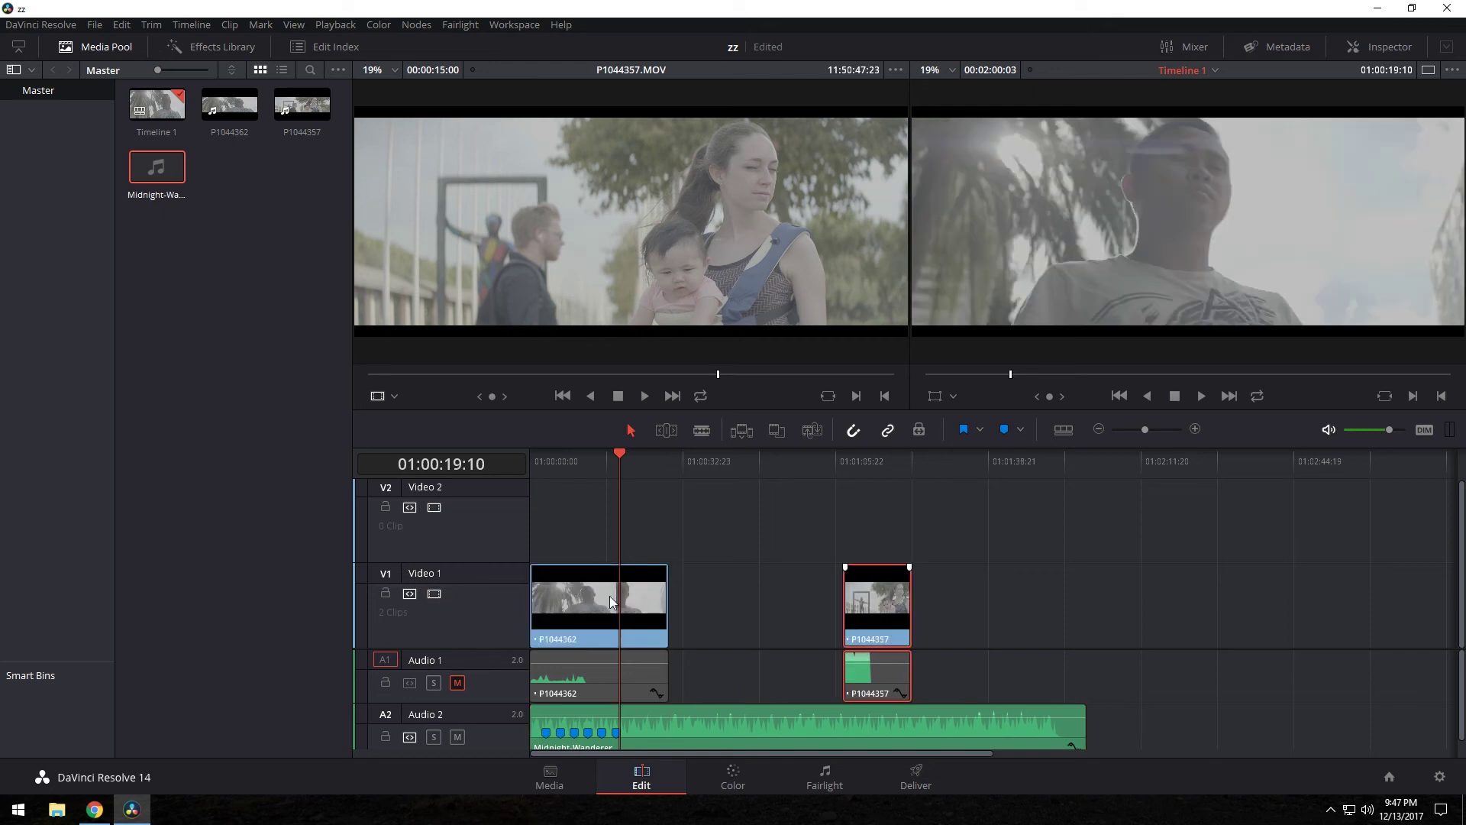
left_click_drag(669, 605, 553, 623)
Step: Drag P1044357 left to snap against P1044362's end at the first beat, then play the cut
key("Home")
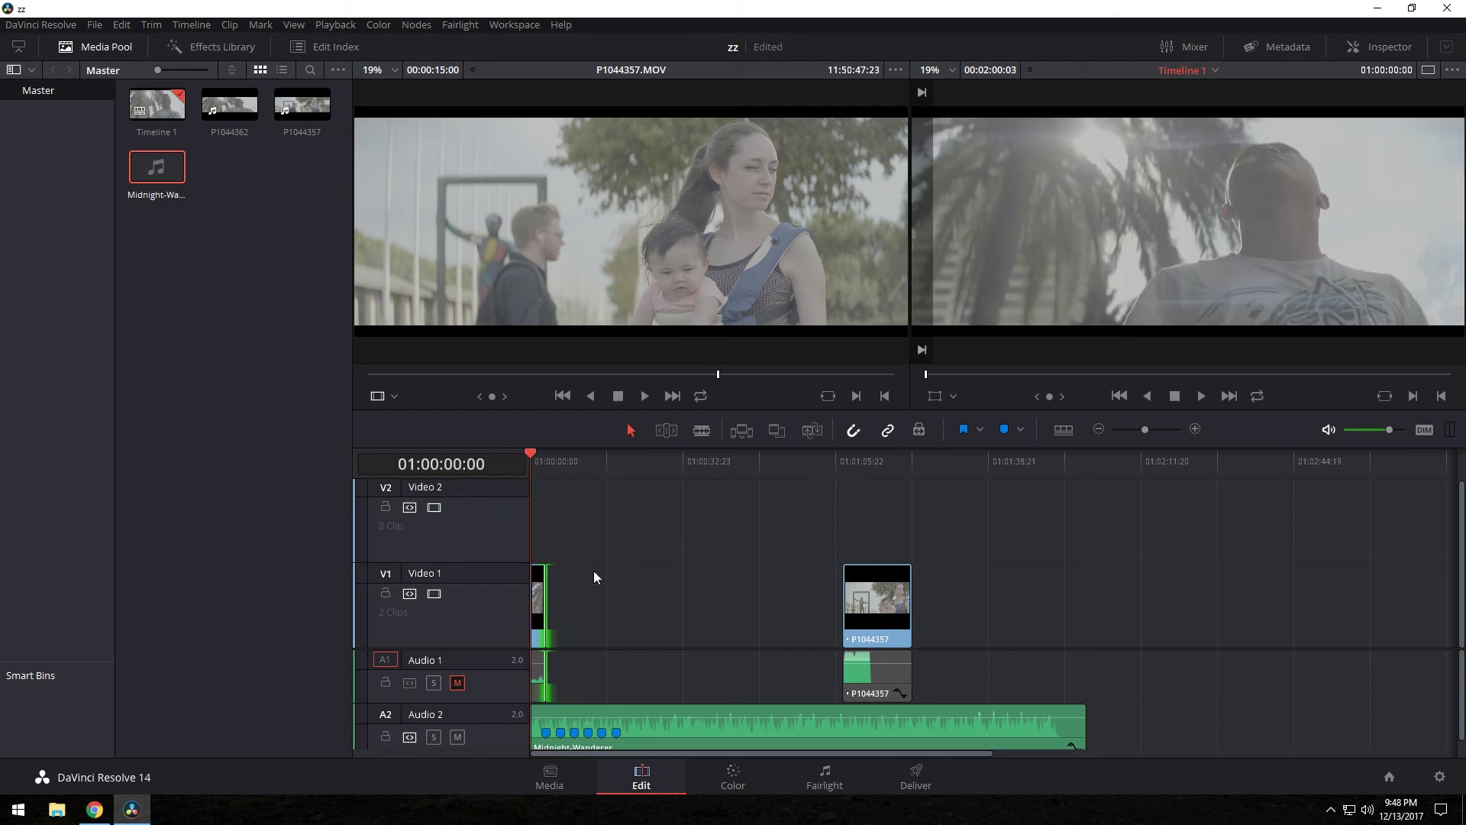
scroll(575, 574, "up", 3)
left_click_drag(1340, 609, 603, 619)
left_click(661, 598)
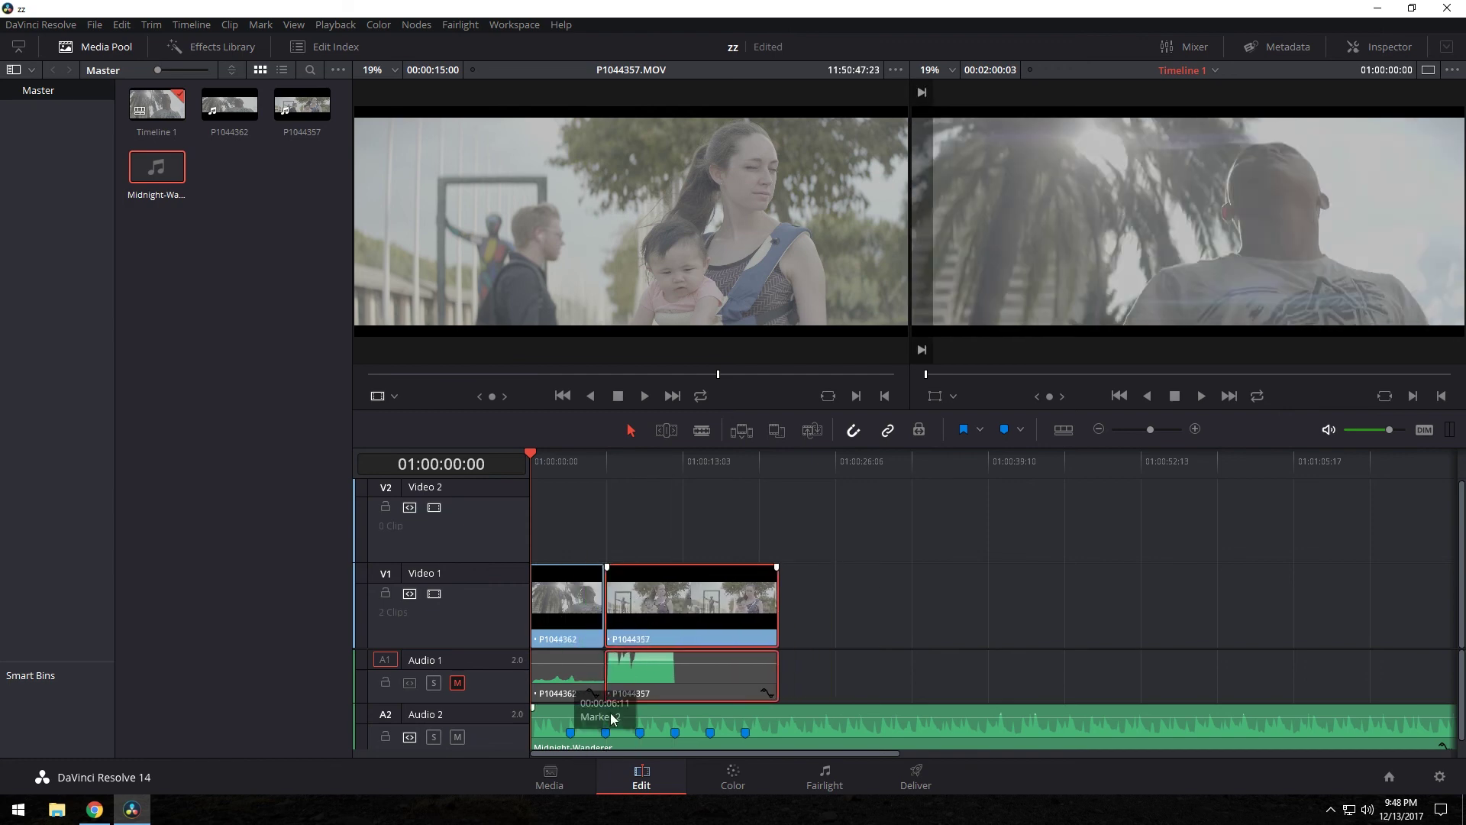
left_click(1202, 396)
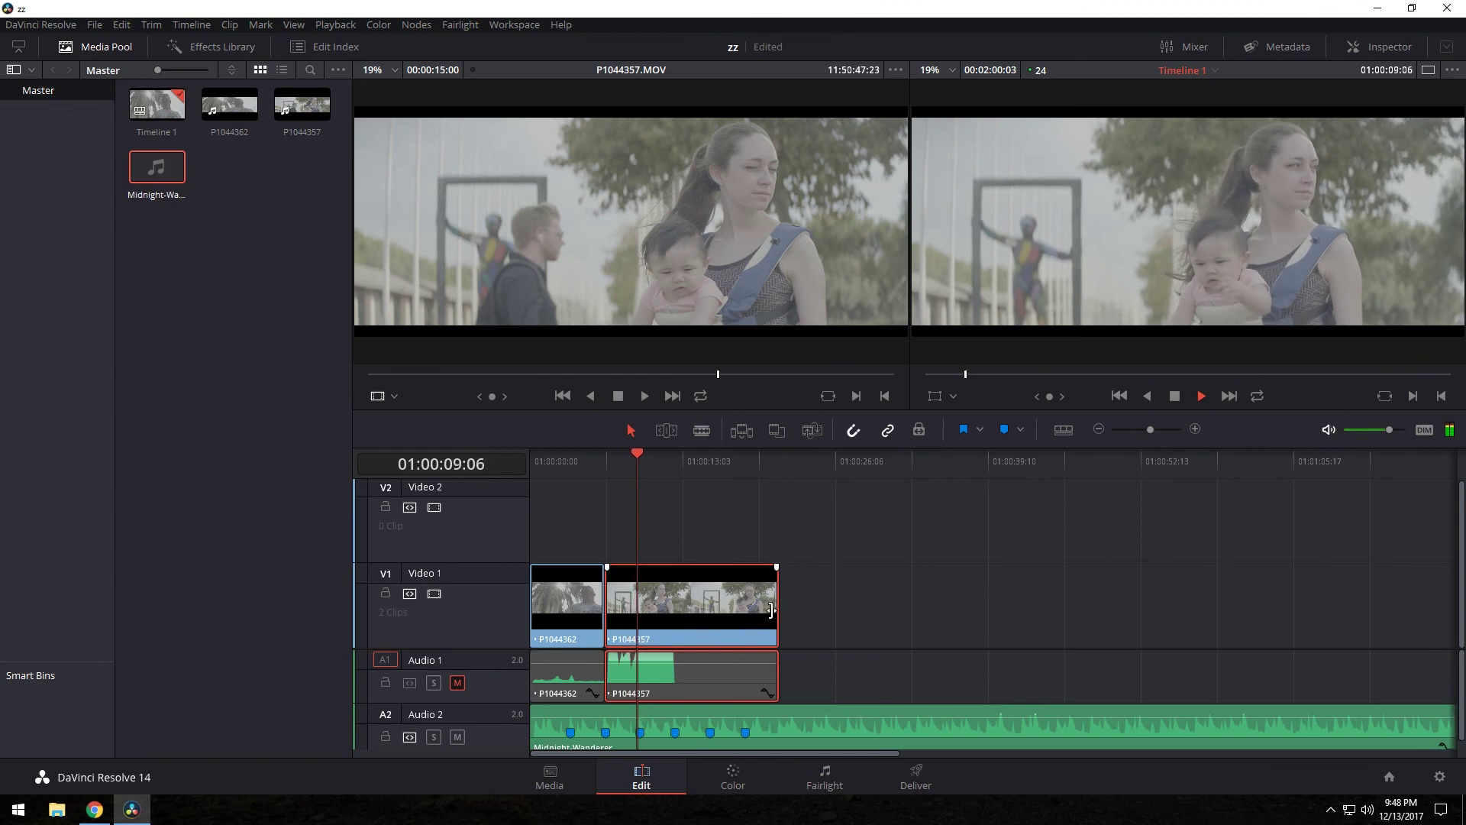
Step: Trim P1044357 to end on the second beat and add a later P1044362 section after it
key("space")
left_click_drag(779, 607, 640, 608)
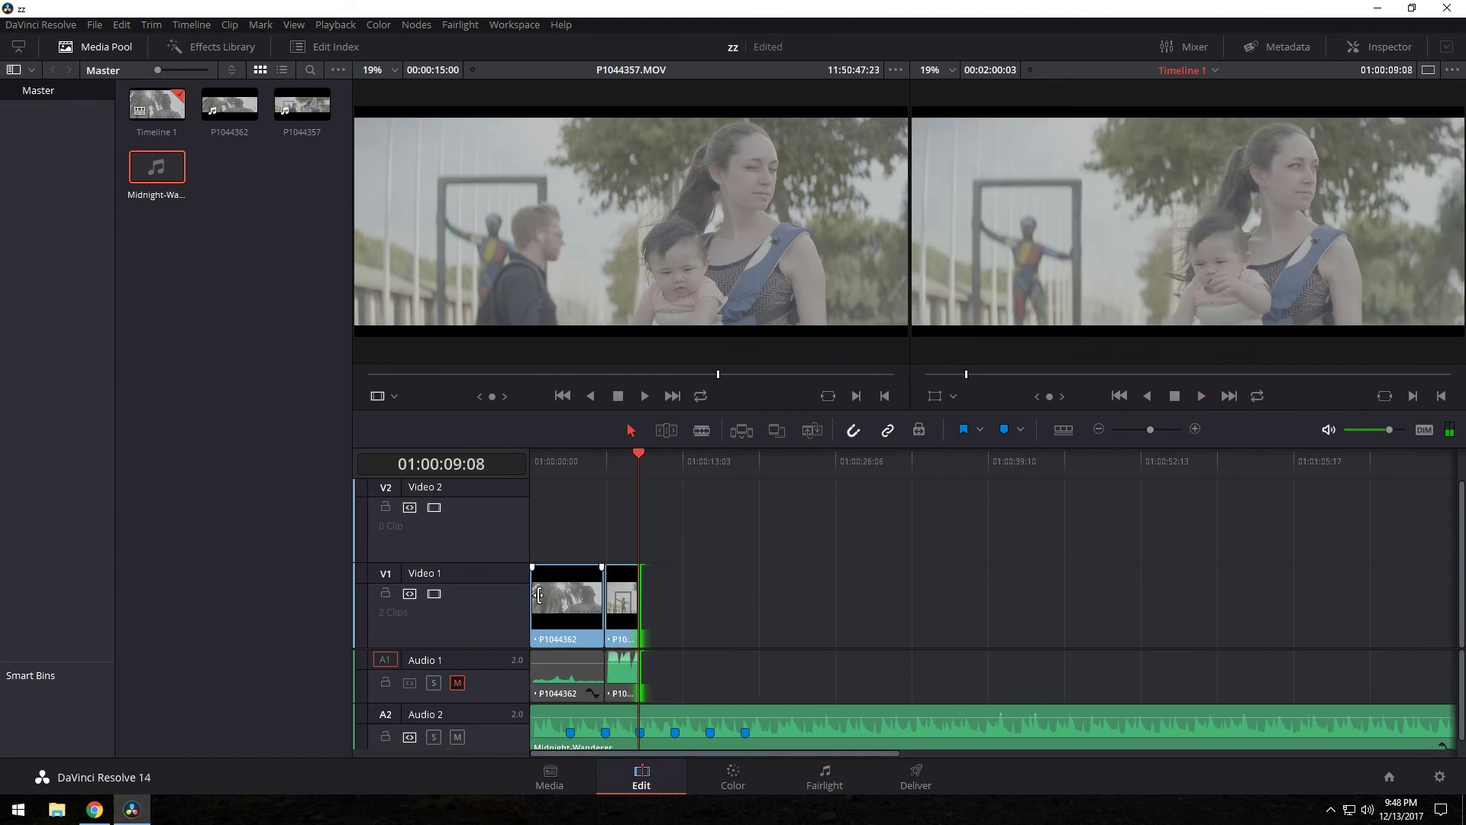
left_click_drag(539, 594, 704, 530)
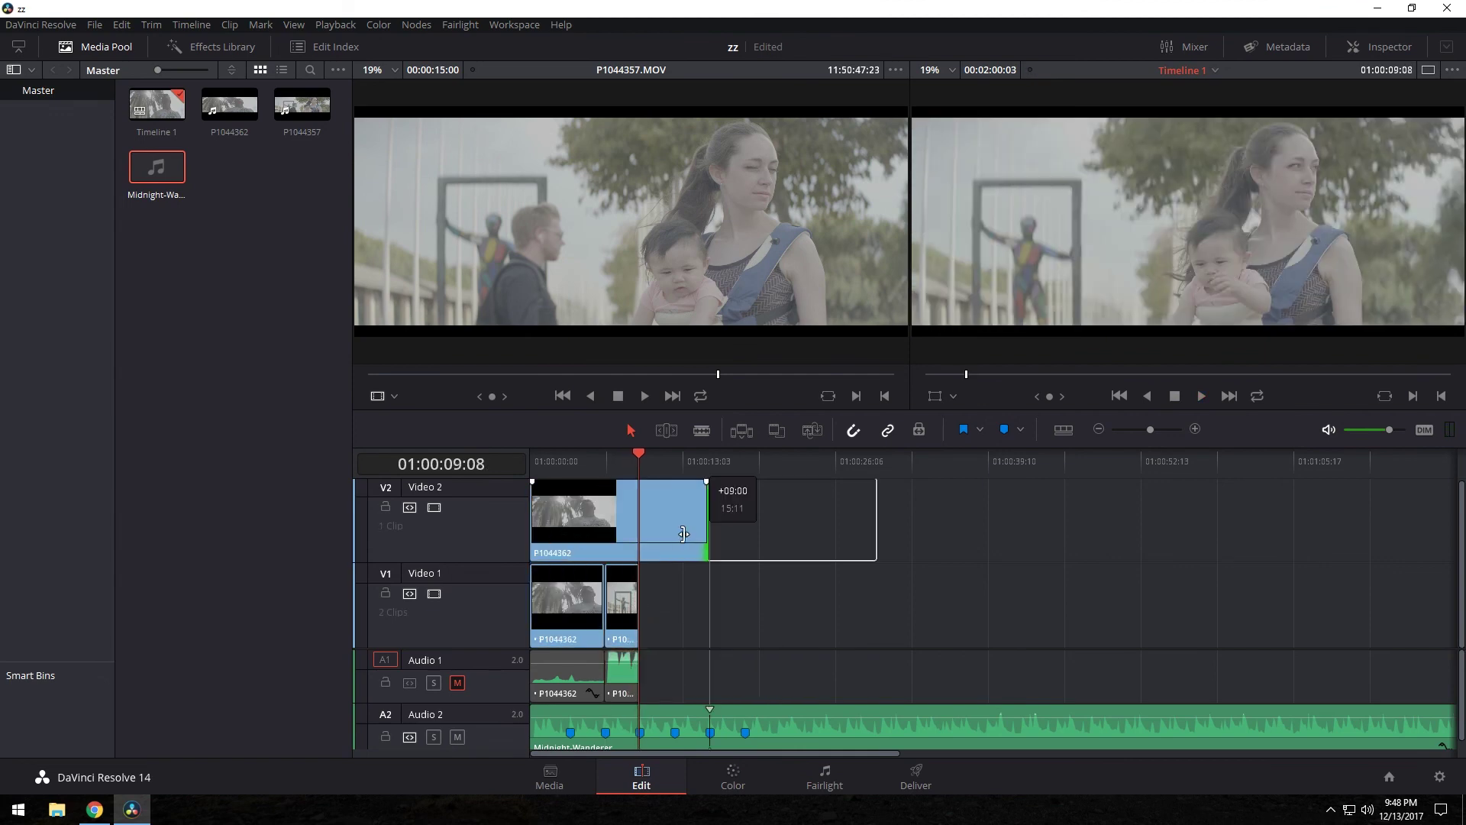
left_click_drag(532, 529, 723, 677)
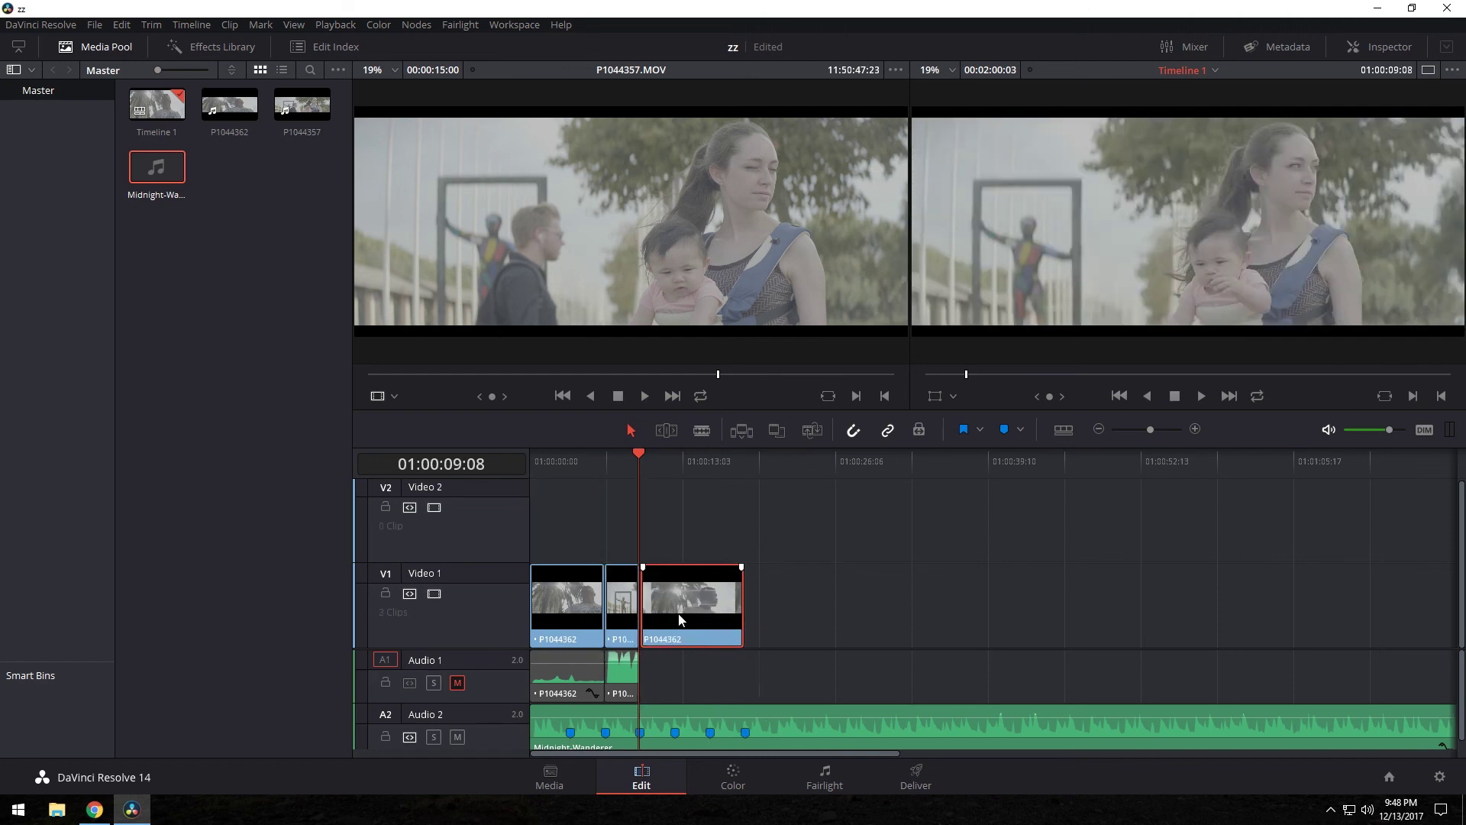
left_click_drag(678, 613, 675, 611)
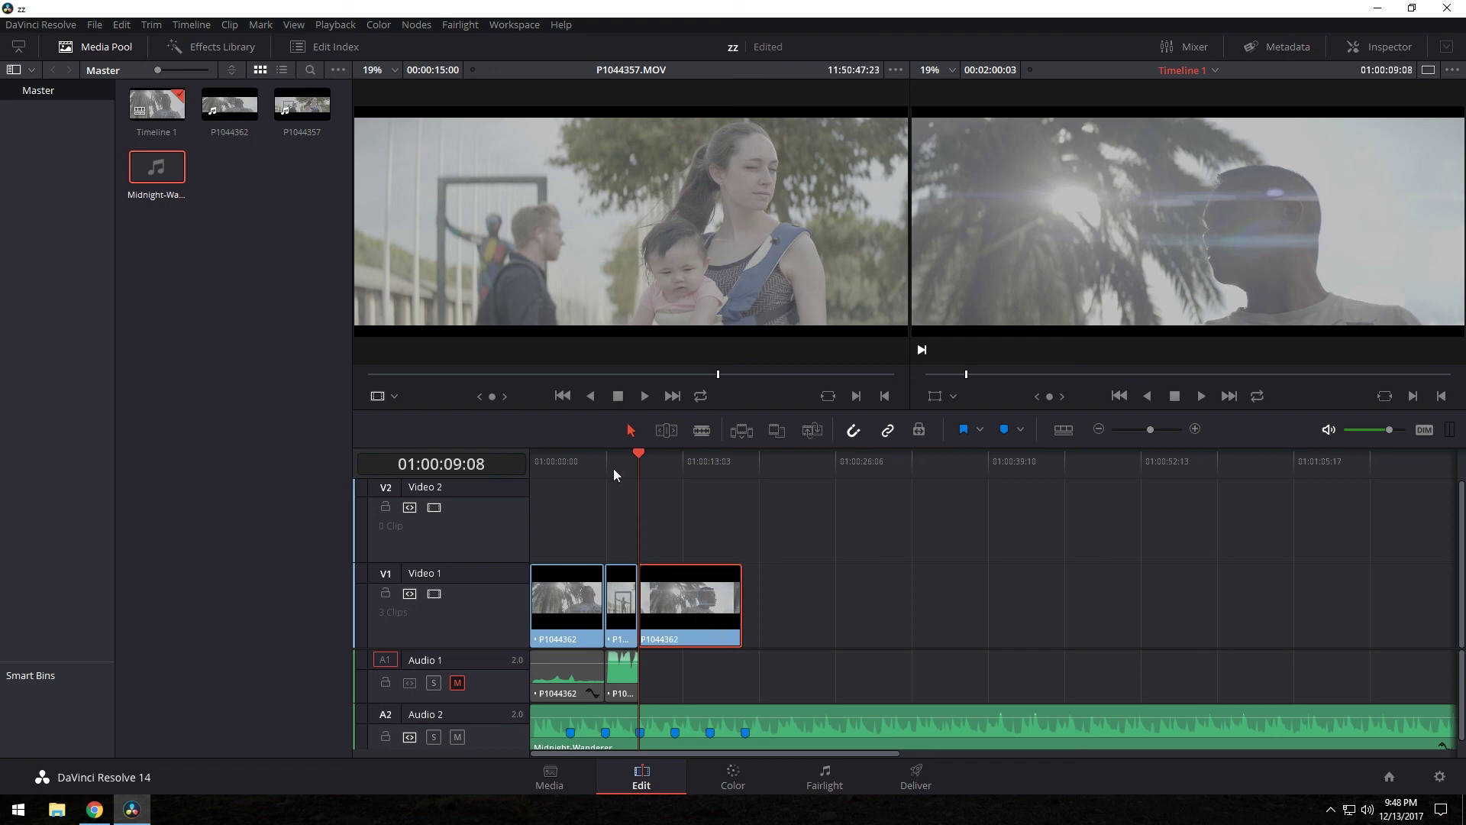
Step: Play back the new three-clip edit from before the cut, then step back a frame and a second
left_click(585, 463)
left_click(1198, 396)
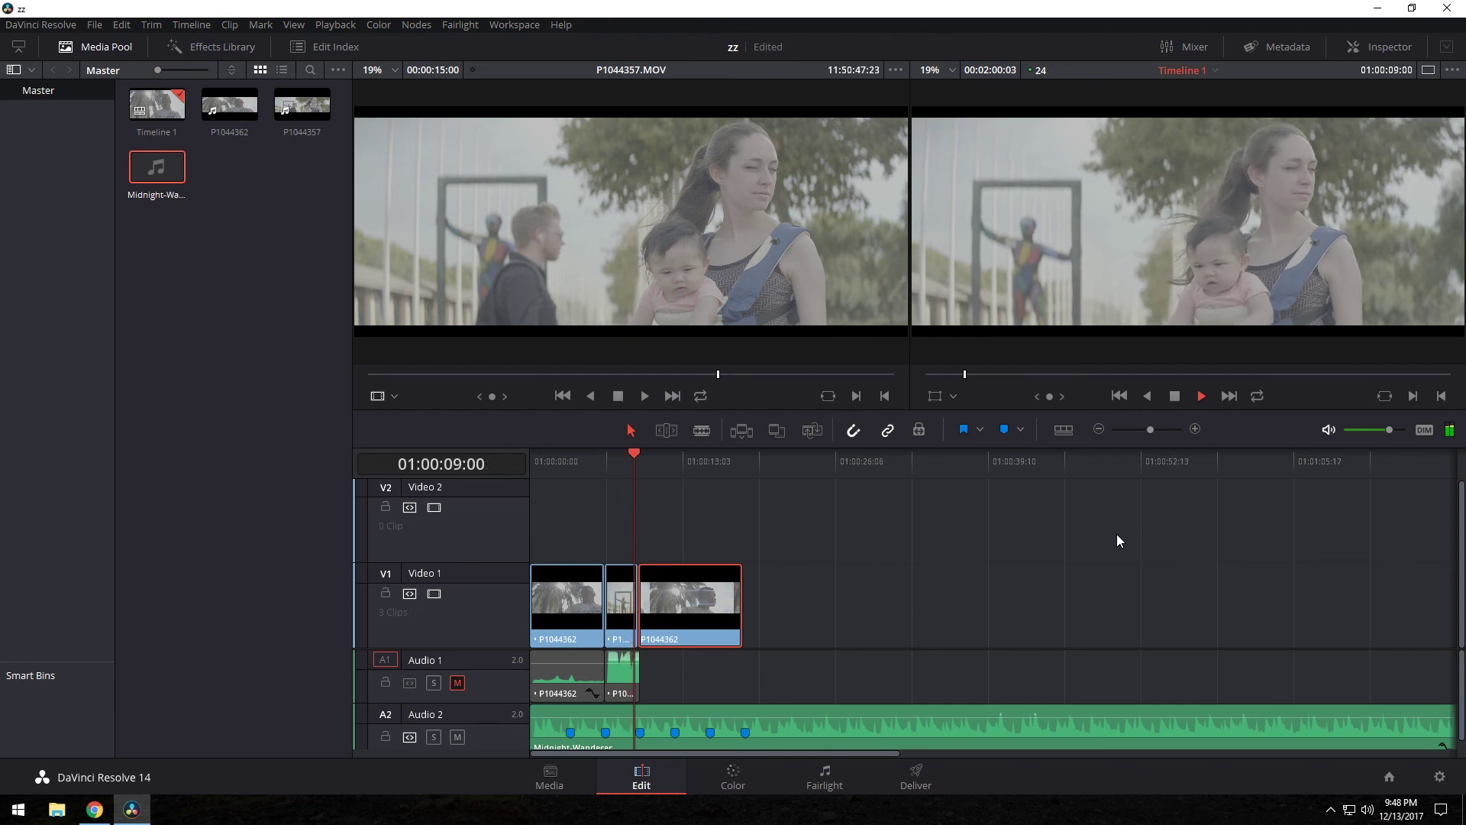
left_click(1174, 396)
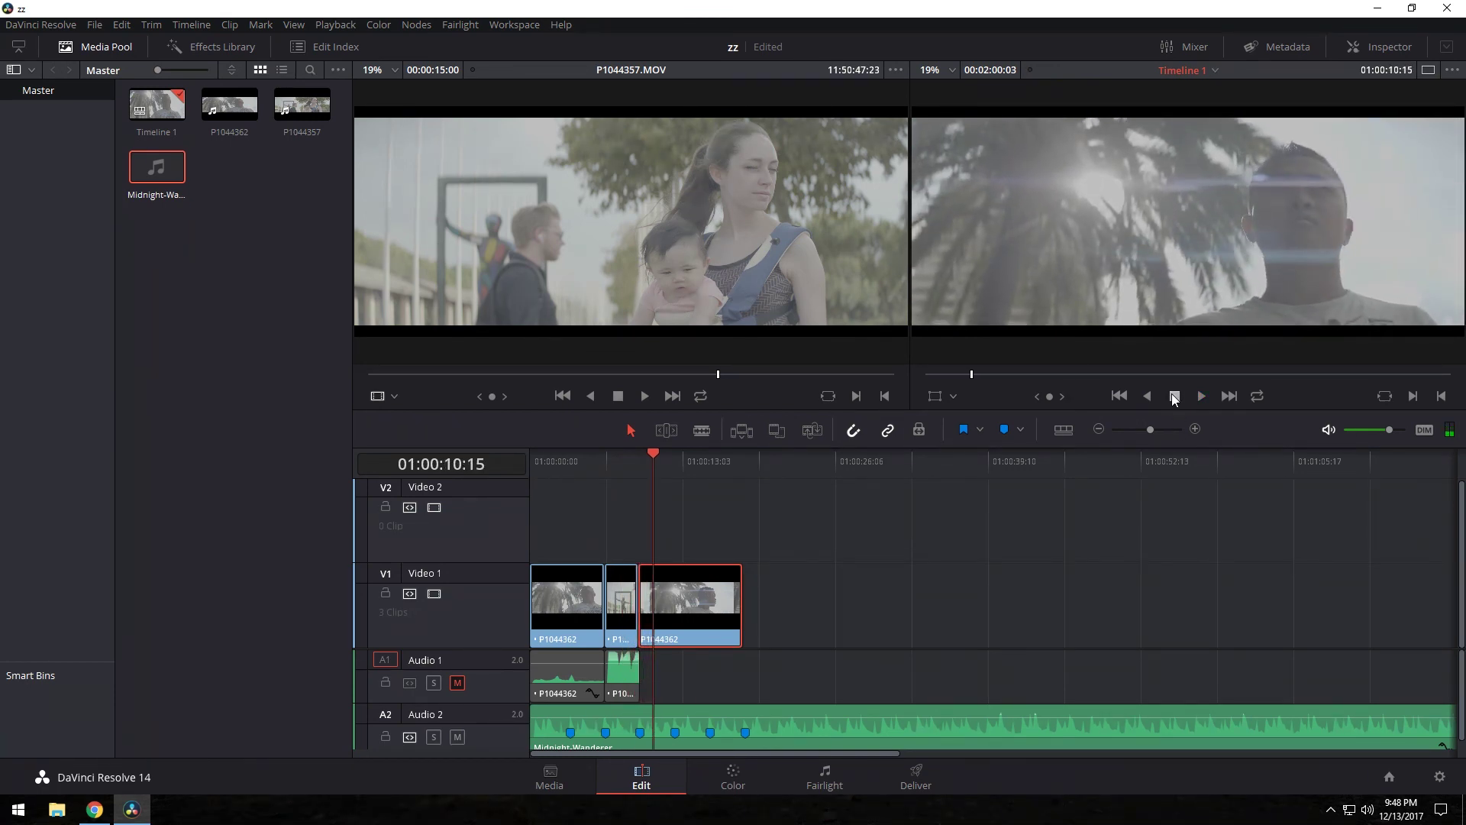
key("Left")
key("shift+Left")
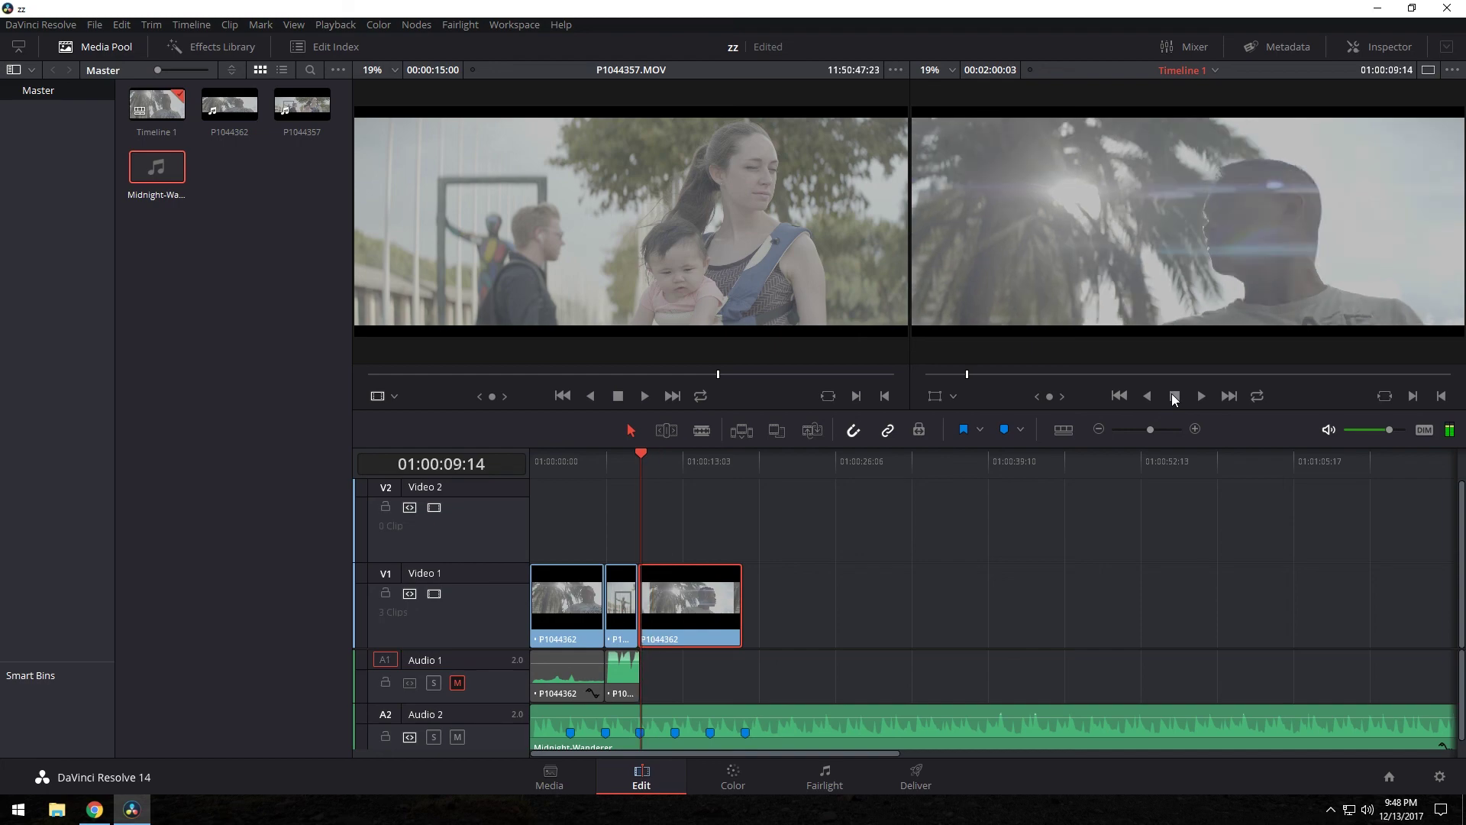